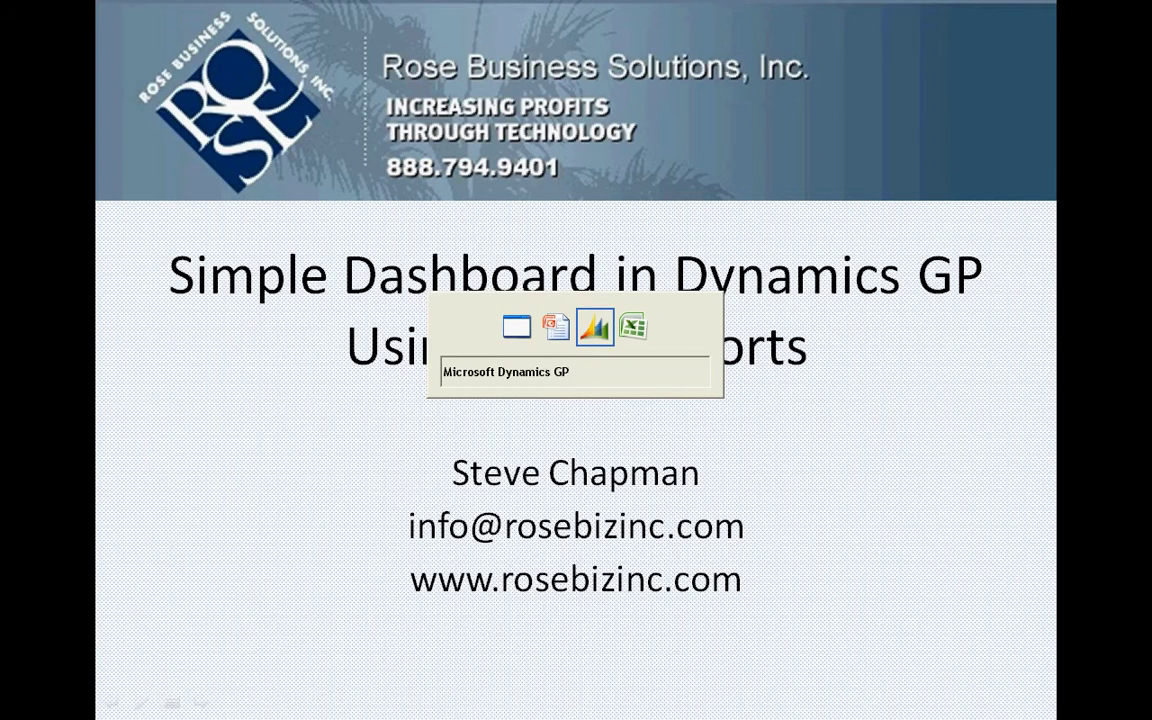
Switch to Microsoft Dynamics GP and open the Other Reports list in the Administration area
key("alt+Tab")
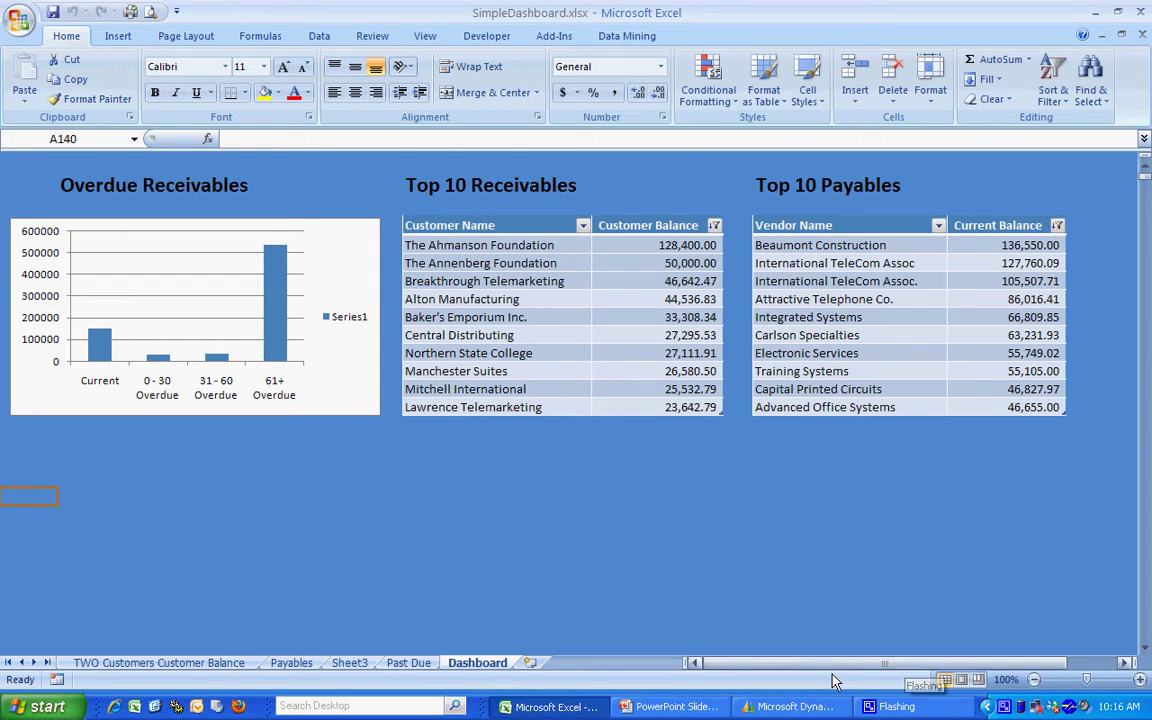
left_click(820, 707)
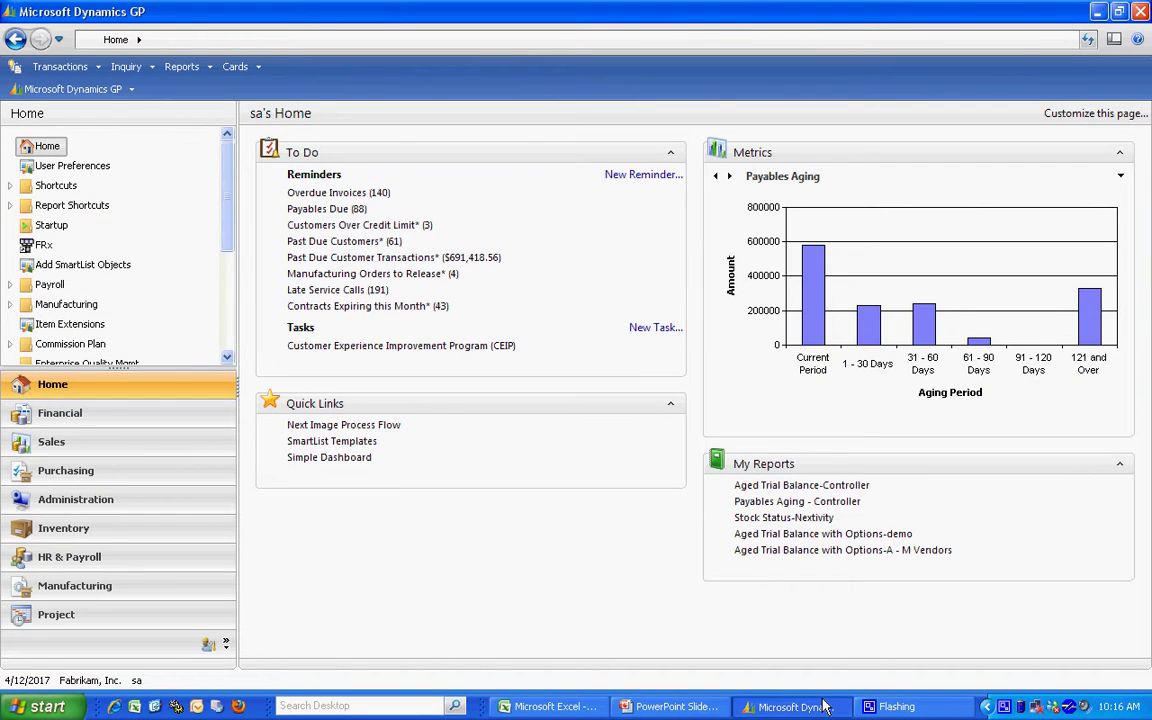
left_click(90, 508)
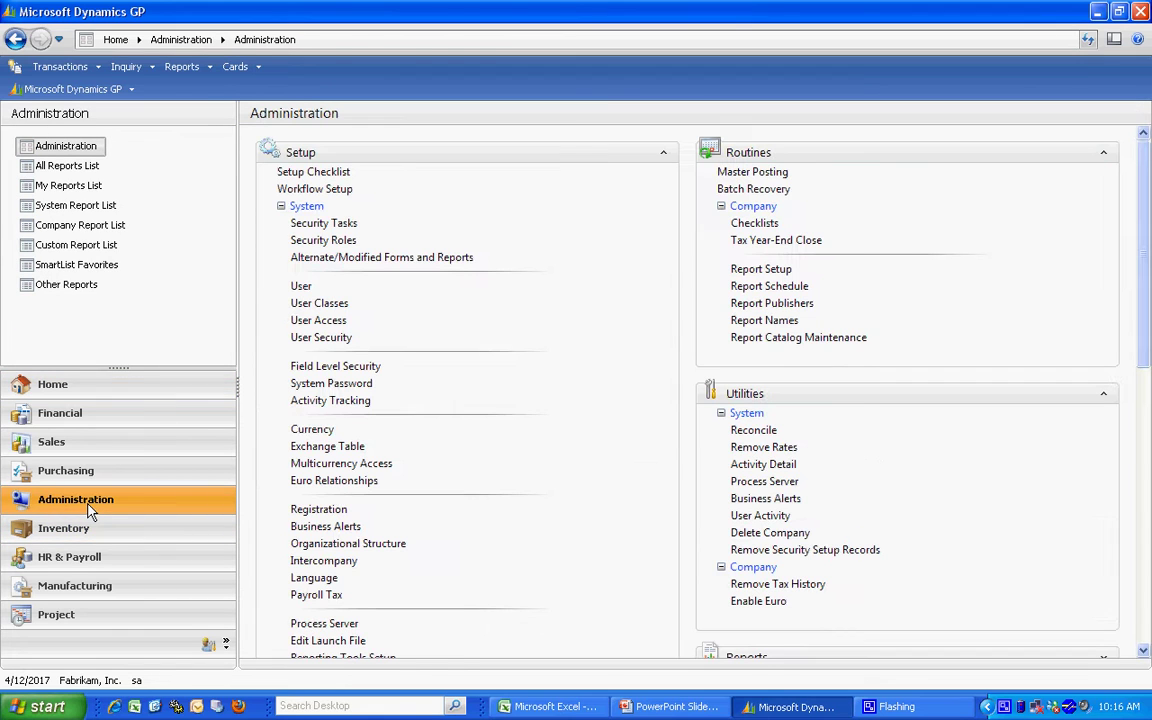
left_click(68, 287)
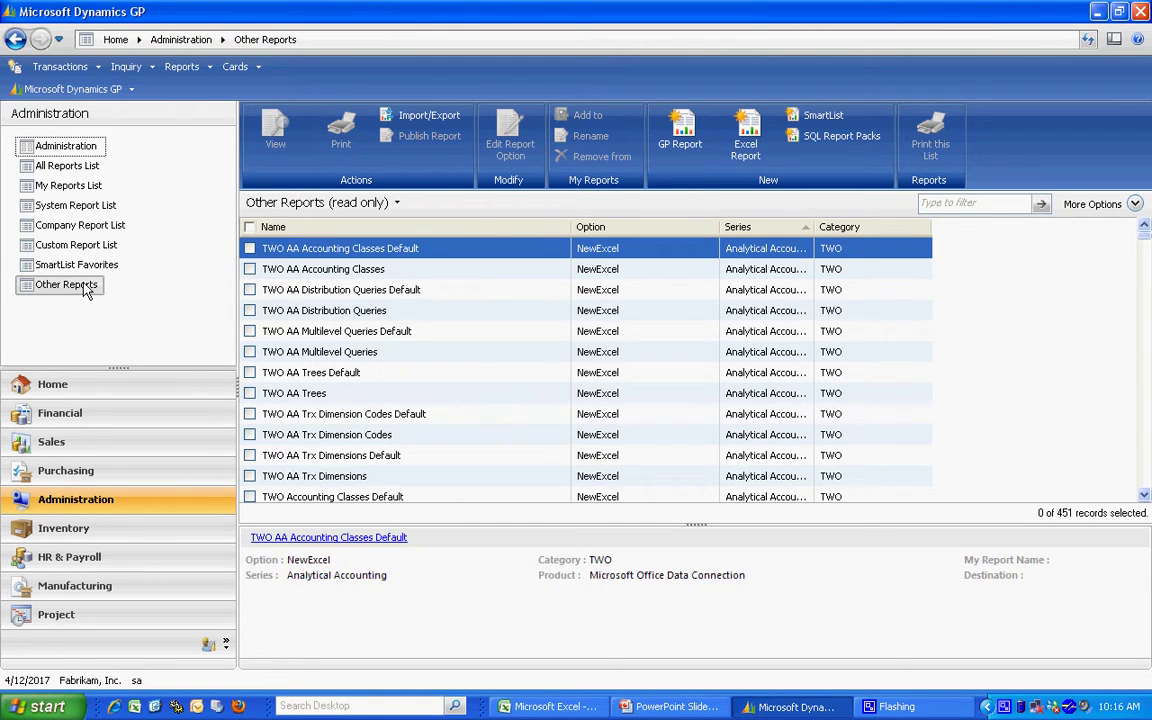
Filter the report list by "Customers past due" and view the first TWO Customers Past Due Customers report in Excel
left_click(934, 207)
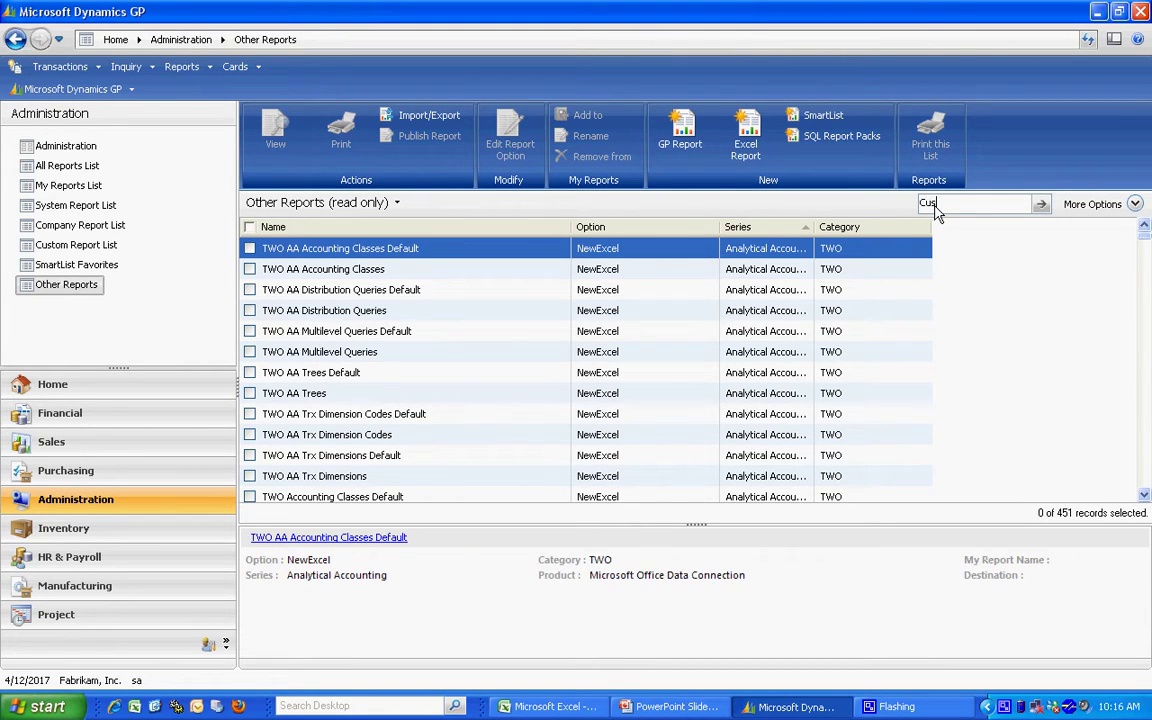
type("Customers past due")
left_click(1041, 203)
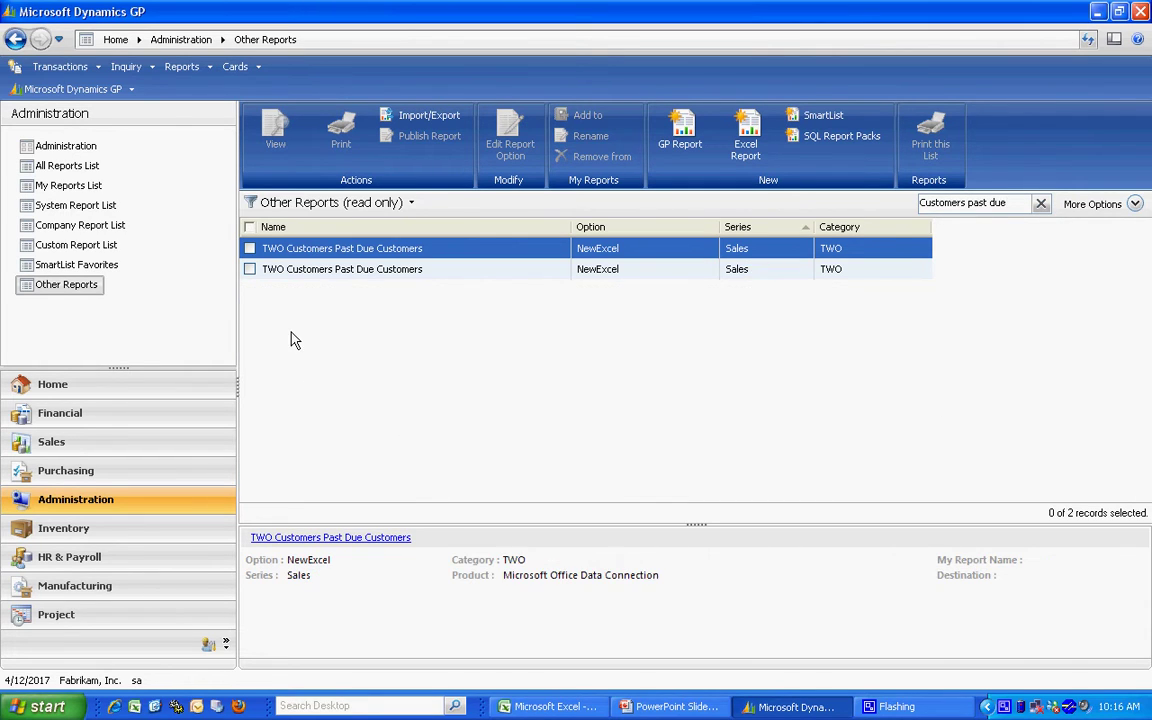
left_click(249, 248)
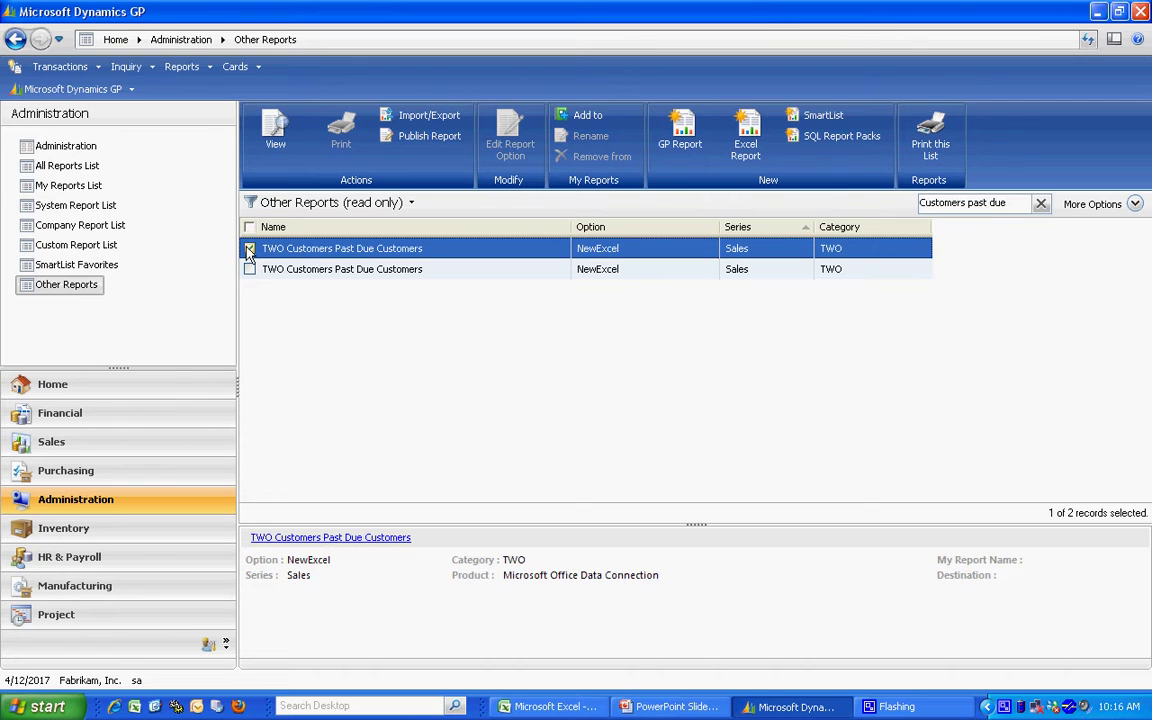
left_click(277, 133)
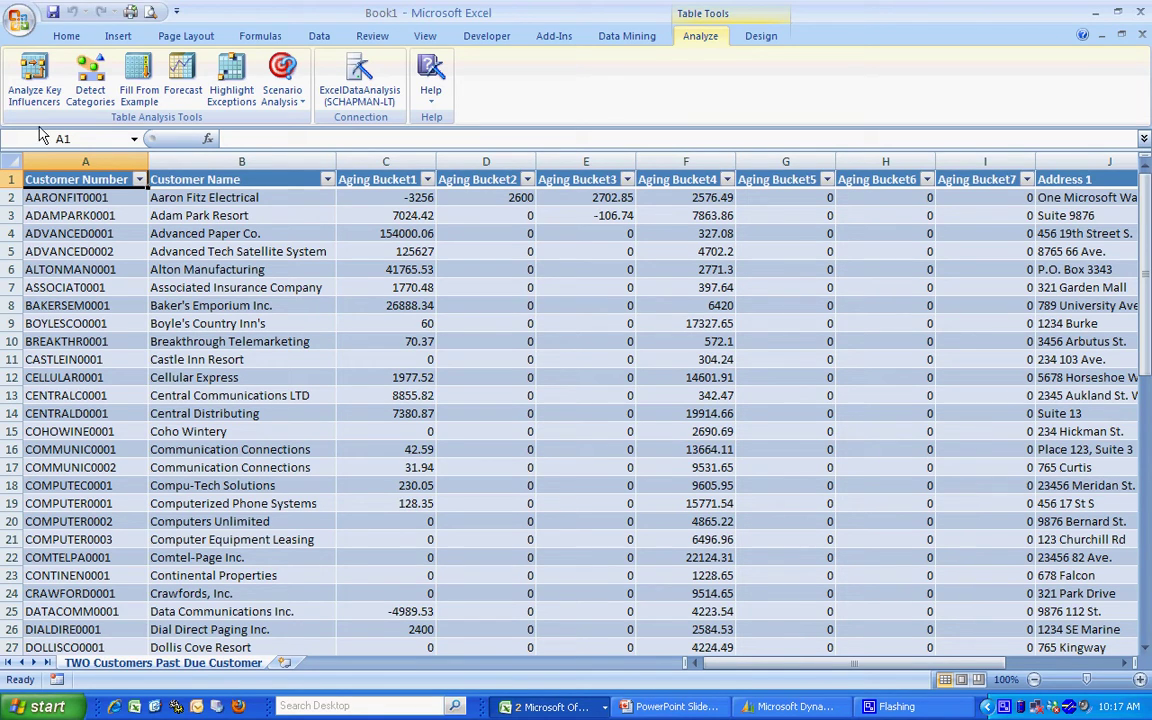
Save the new workbook as an Excel workbook named Dashboard in My Documents
left_click(20, 20)
left_click(28, 140)
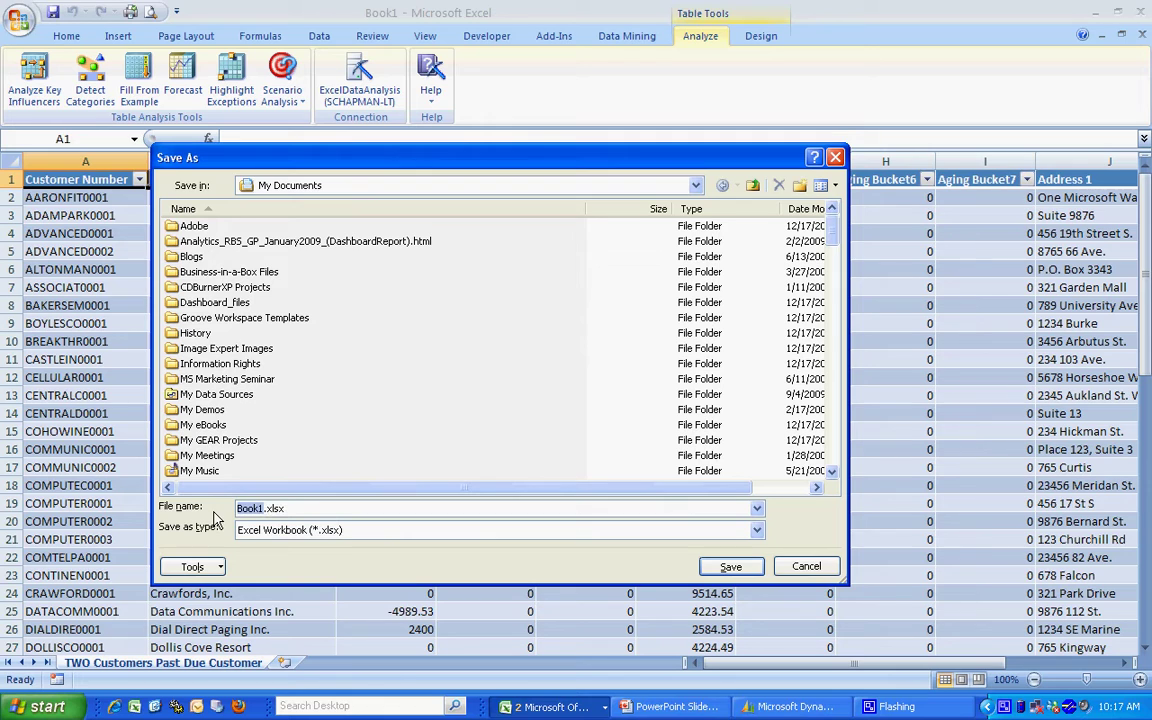
type("Dashboard")
left_click(727, 568)
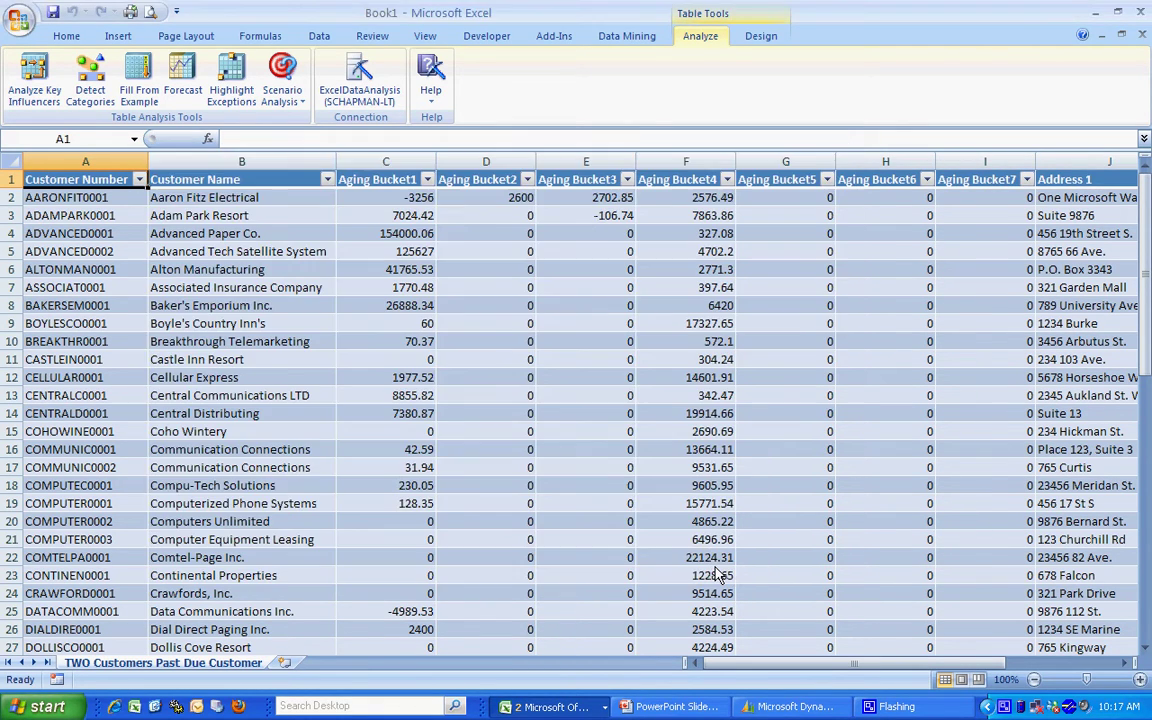
Add a new worksheet to the workbook and rename it Dashboard
left_click(285, 664)
right_click(289, 665)
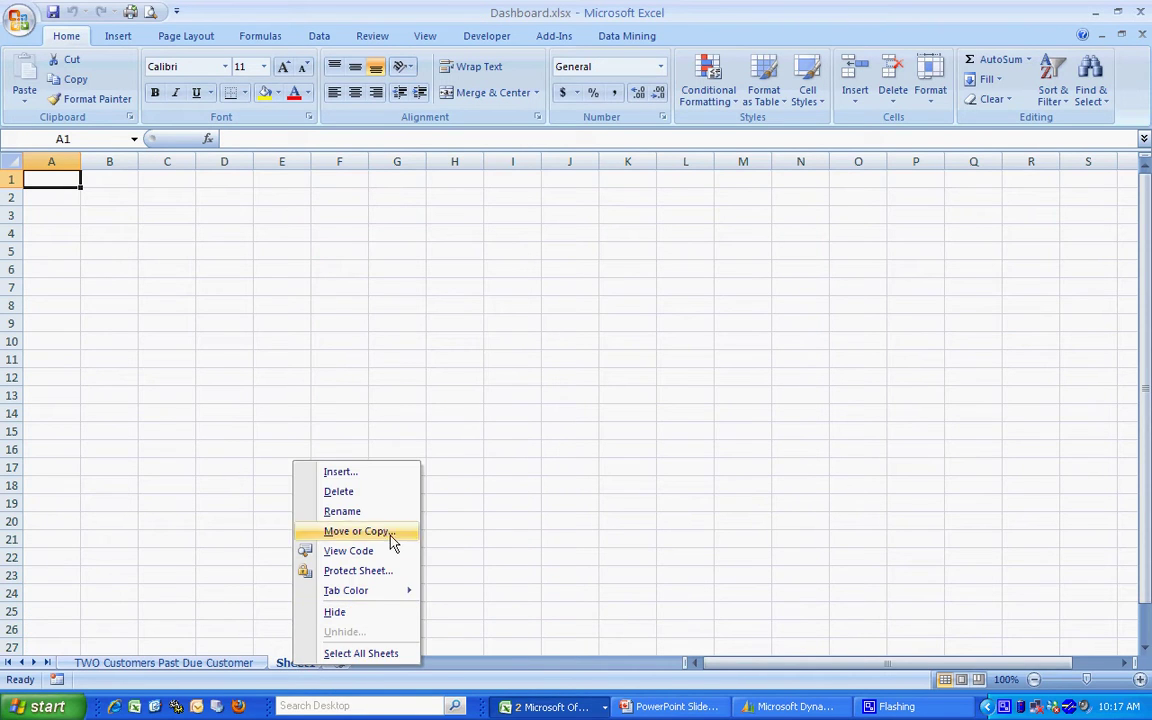
left_click(362, 513)
type("Dashboard")
key("Return")
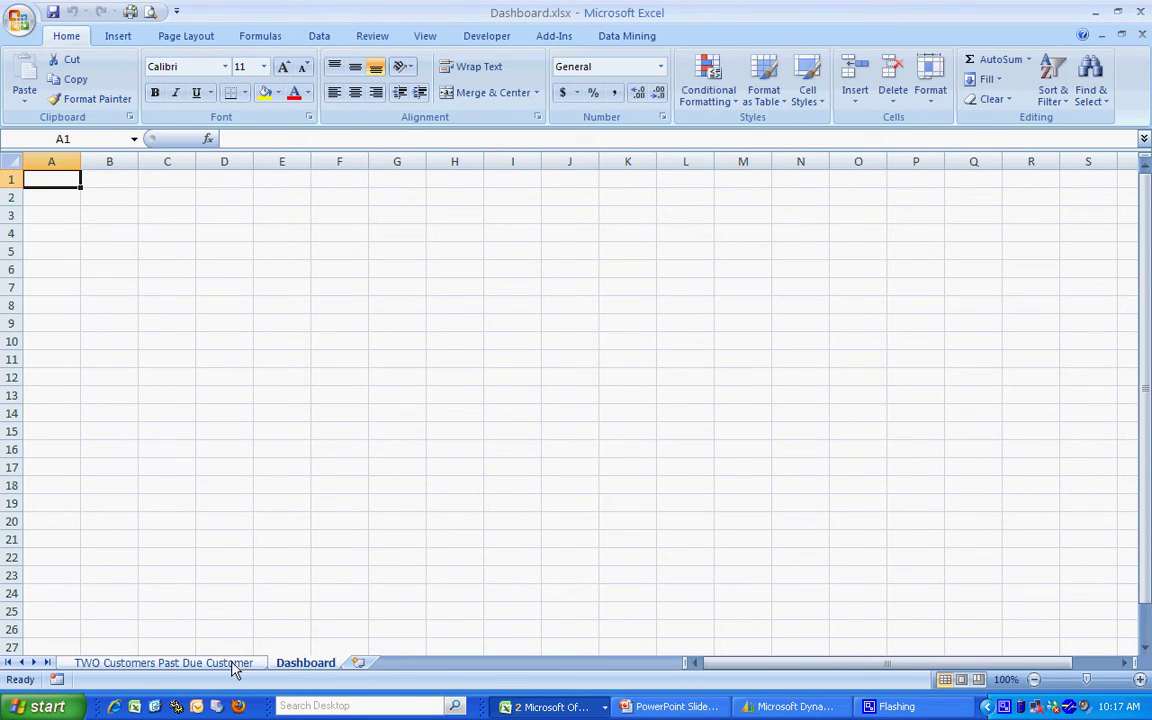
Create a PivotTable on a new worksheet from all the data on the TWO Customers Past Due Customer sheet
left_click(222, 666)
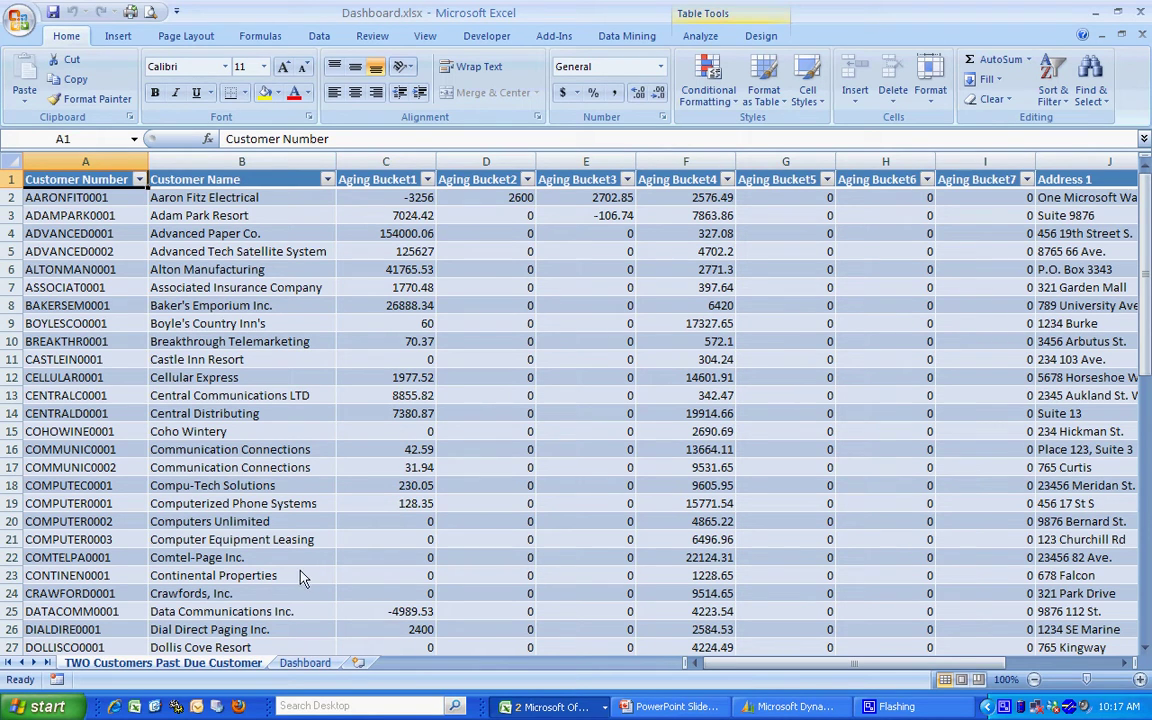
left_click(12, 160)
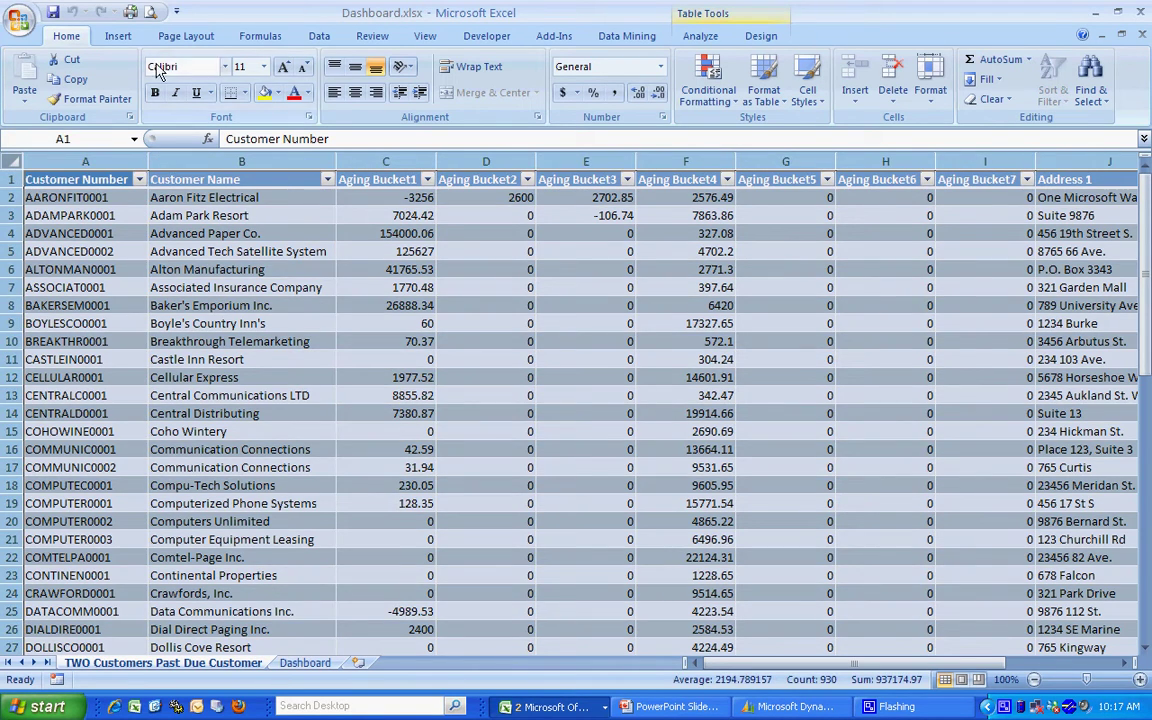
left_click(118, 36)
left_click(33, 76)
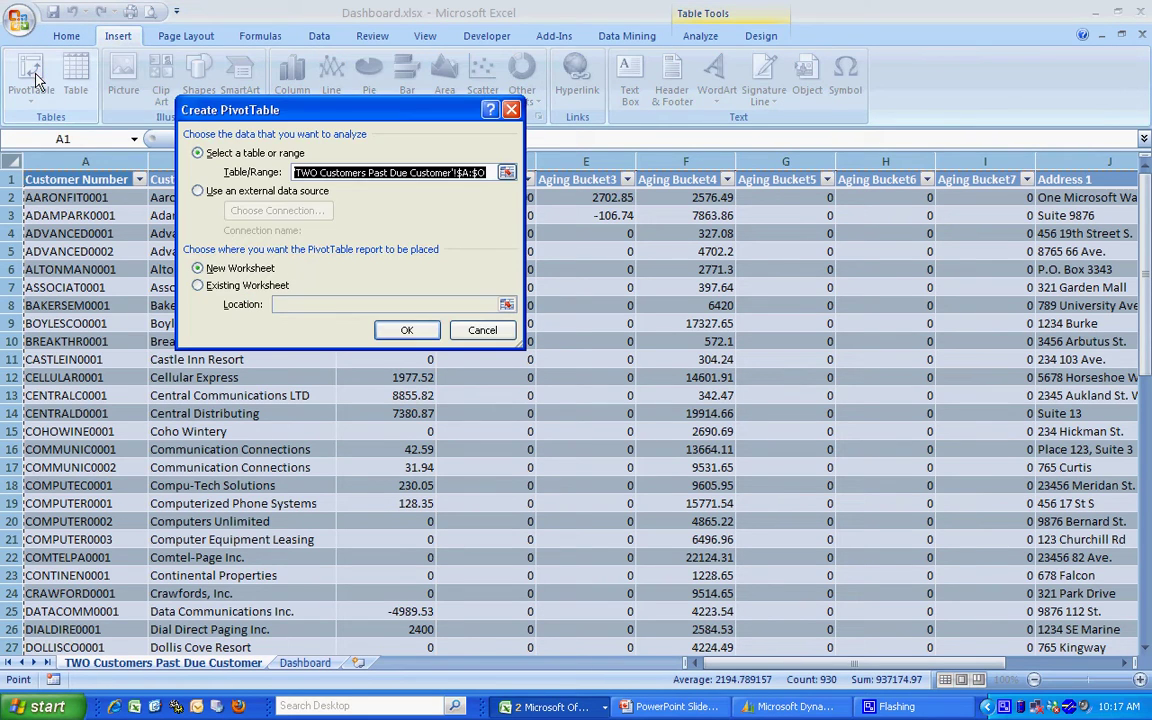
left_click(404, 329)
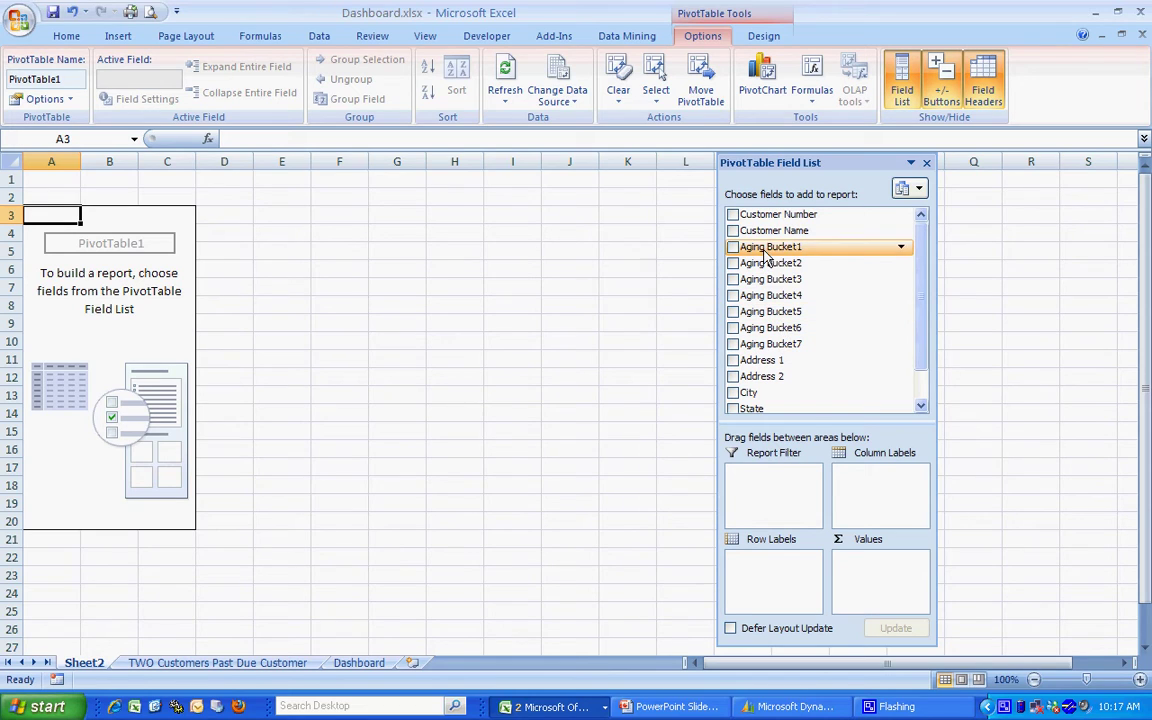
Add the fields Aging Bucket1 through Aging Bucket4 to the PivotTable's values
left_click_drag(770, 247, 858, 568)
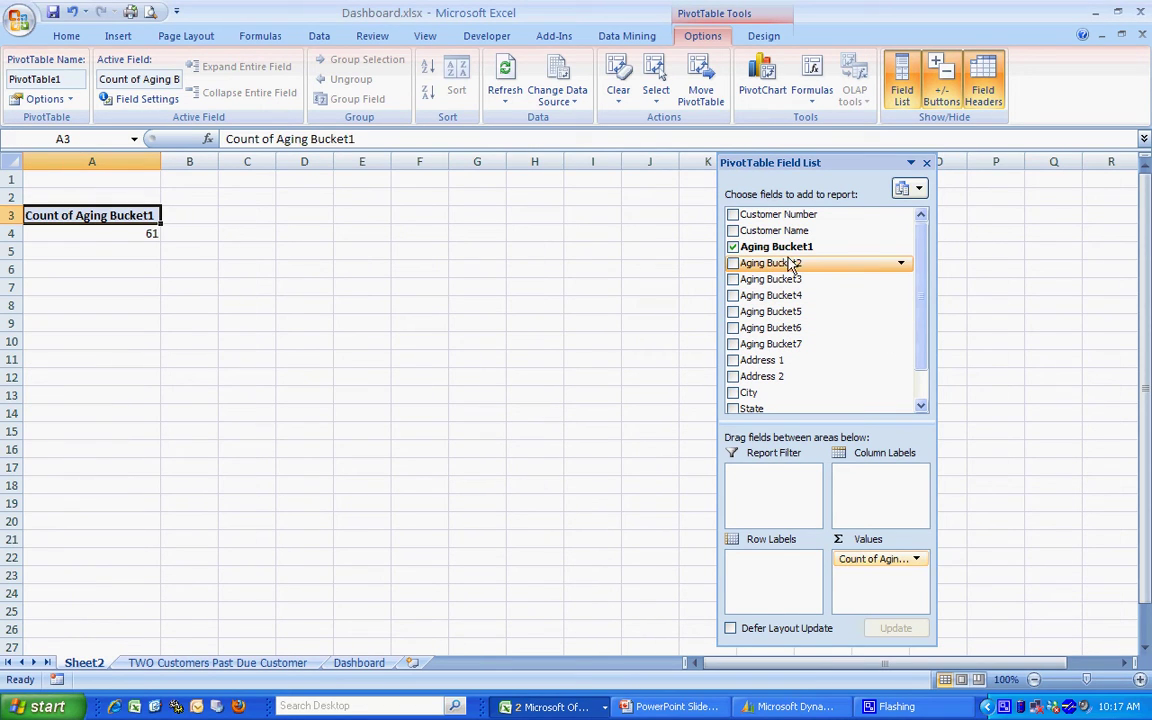
left_click_drag(787, 280, 890, 580)
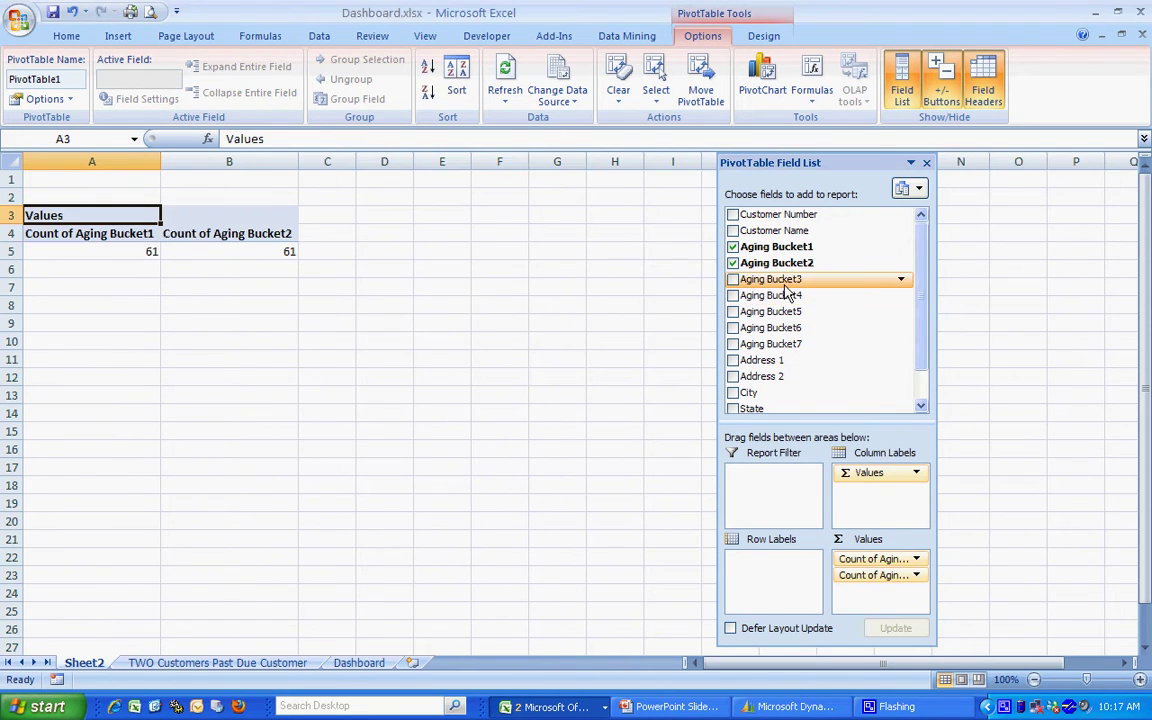
left_click_drag(855, 470, 892, 586)
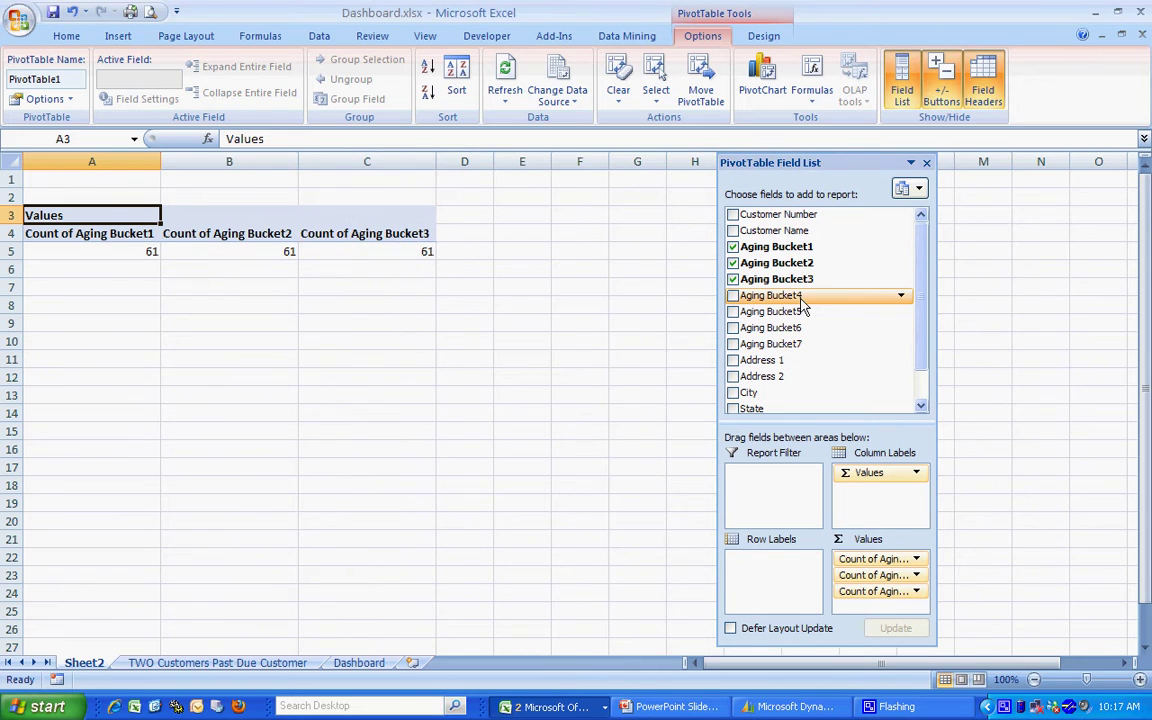
left_click_drag(803, 297, 860, 570)
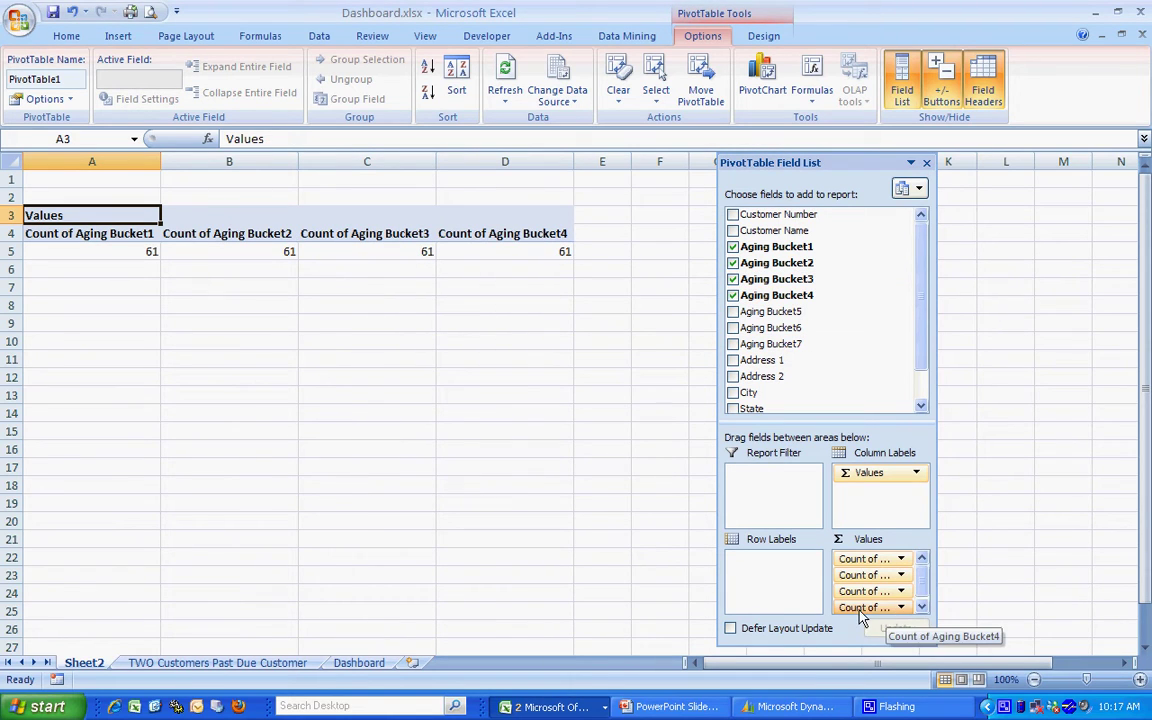
Set all four aging bucket value fields in the PivotTable to summarize by Sum
left_click(858, 560)
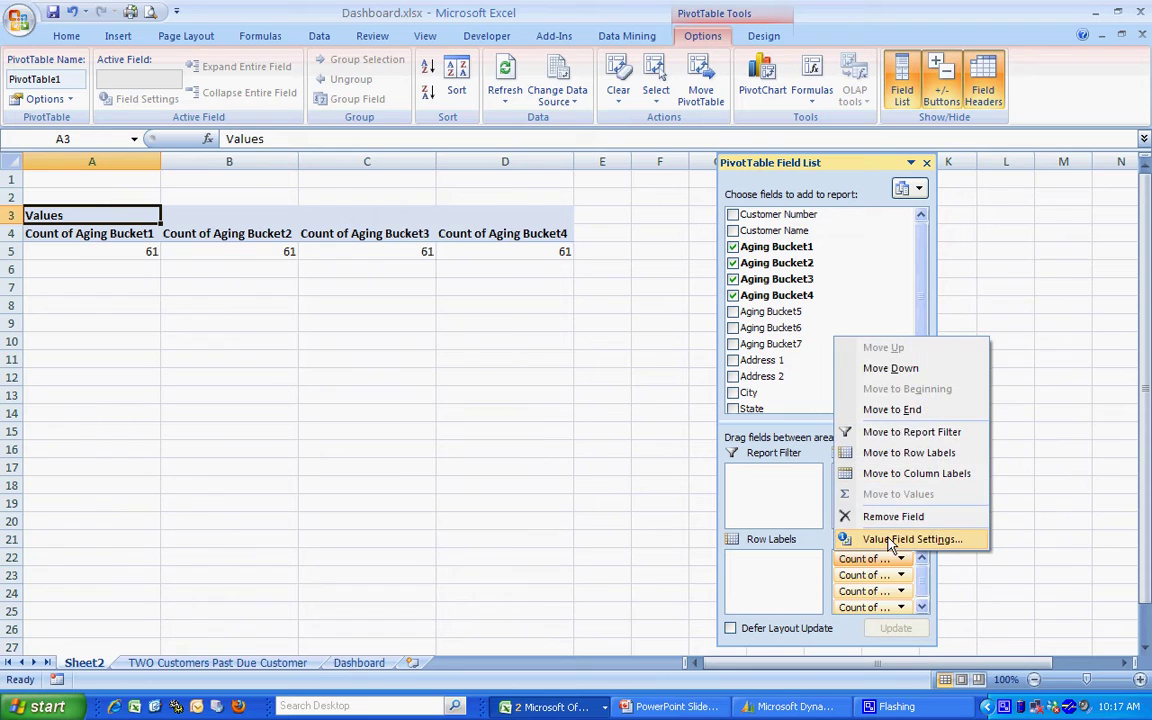
left_click(884, 538)
left_click(224, 239)
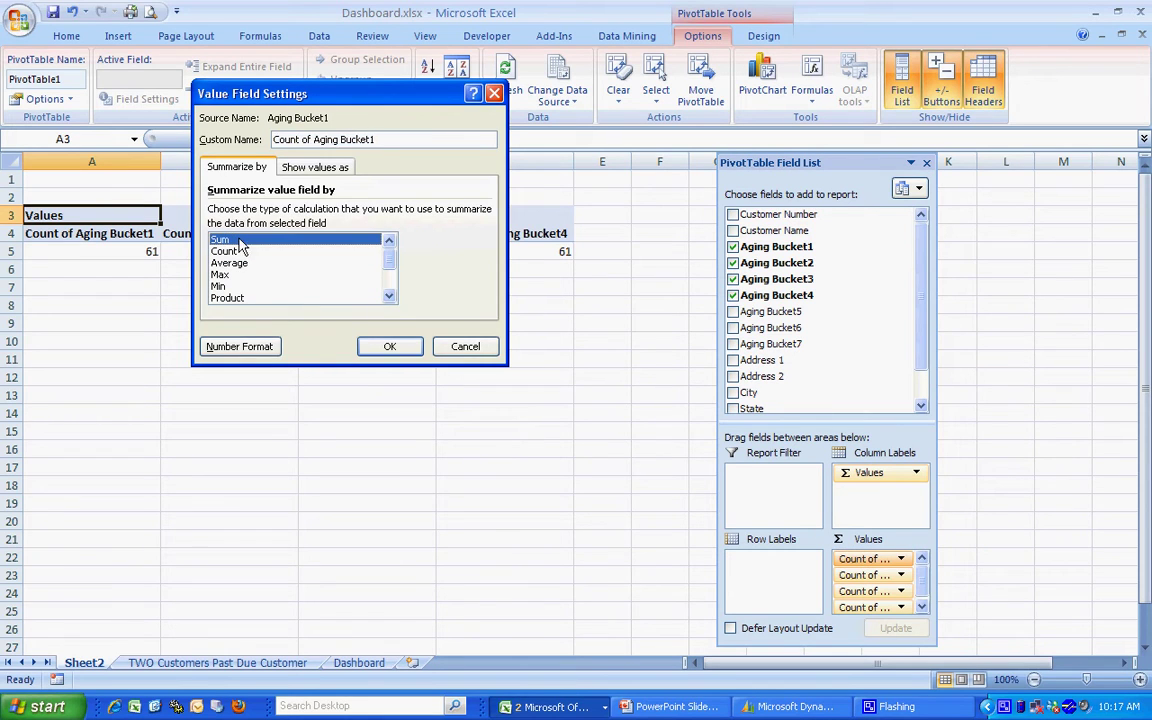
left_click(388, 346)
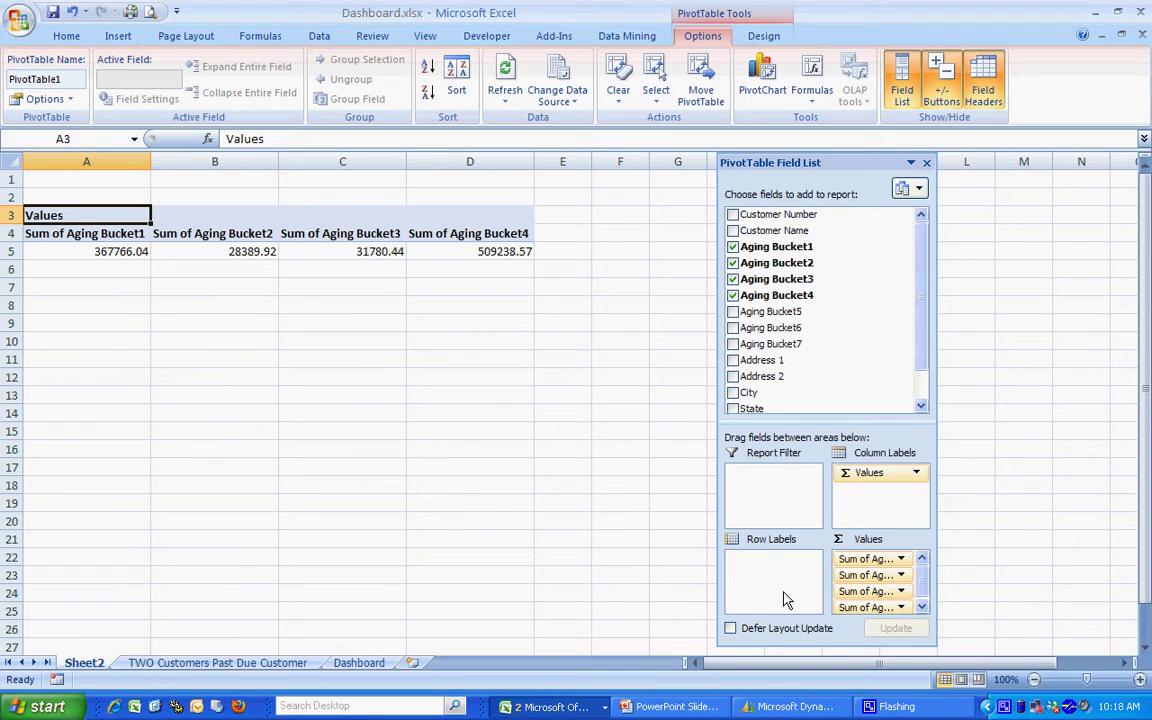
Rename the four PivotTable value headings in A4:D4 to Current, Over 30, Over 60 and Over 90
left_click(105, 233)
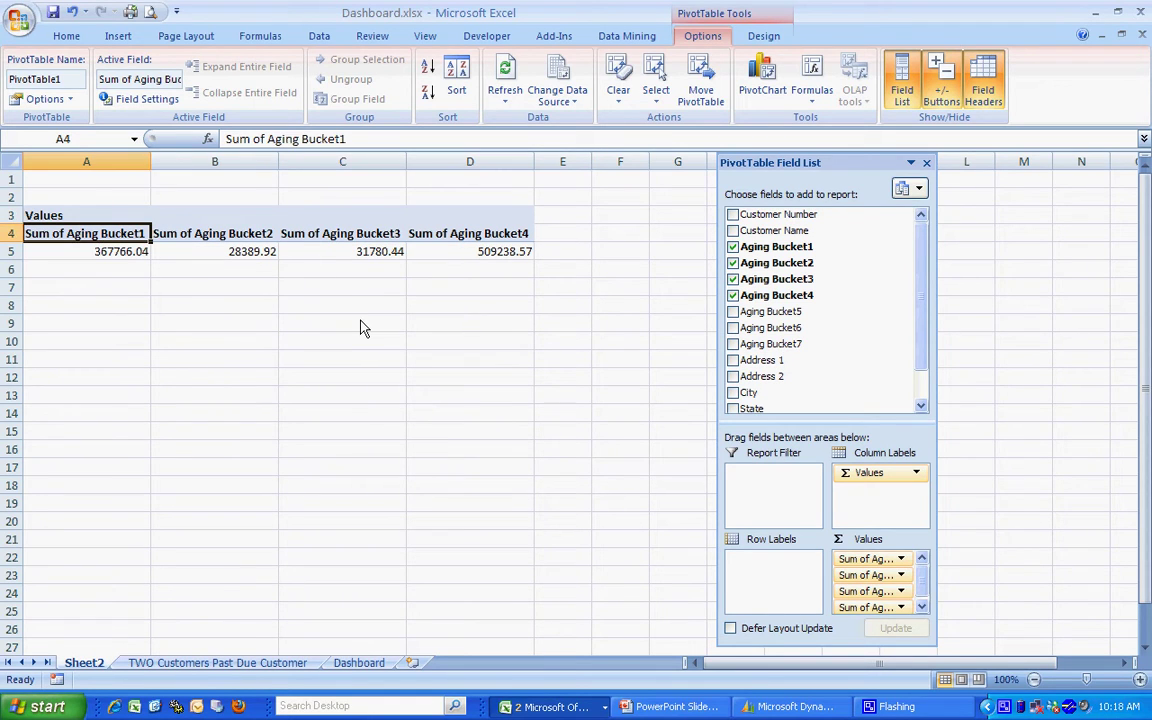
type("Current")
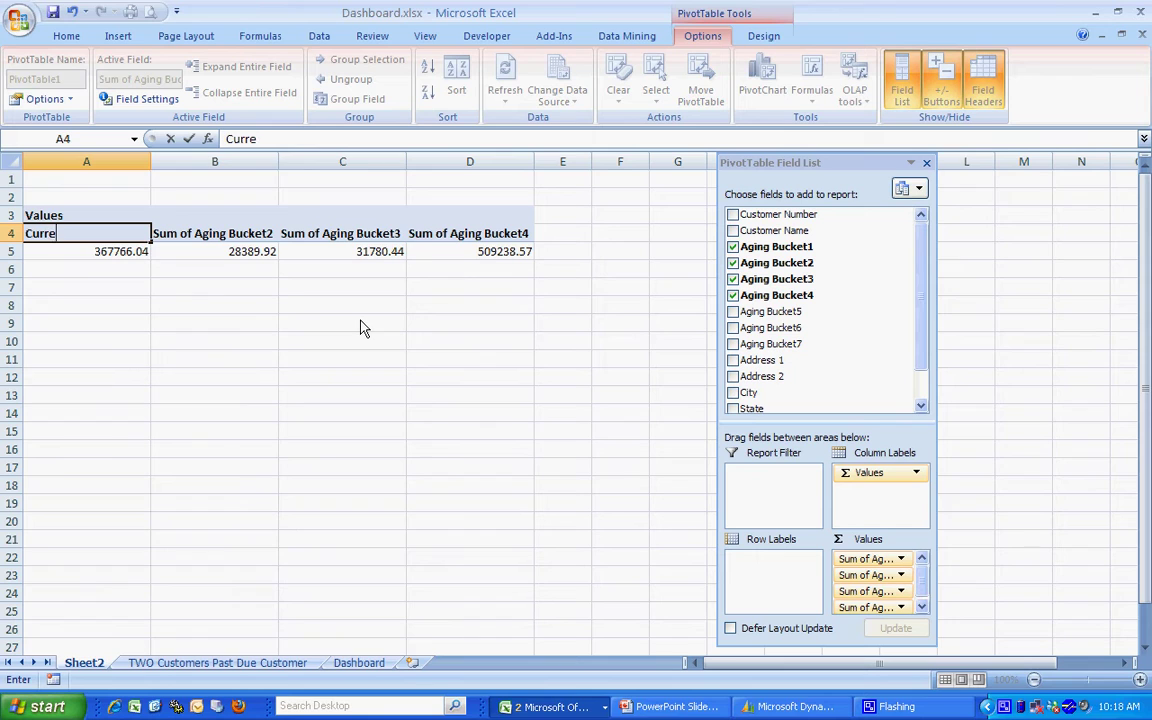
left_click(236, 236)
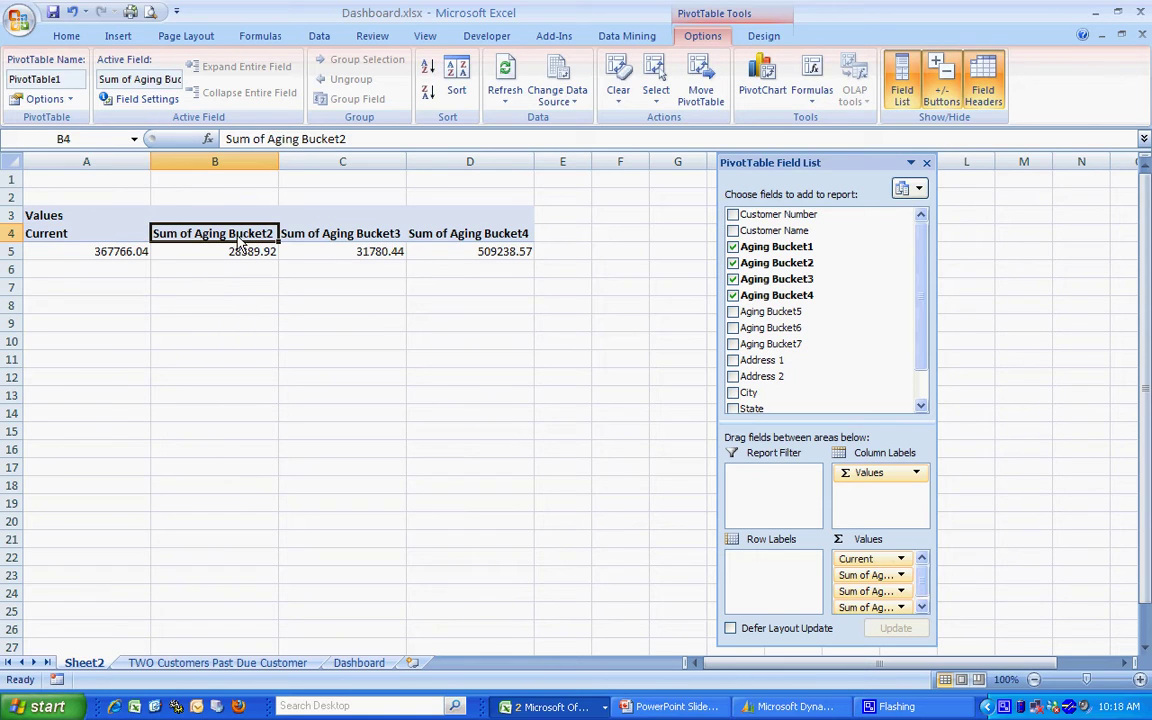
type("Over")
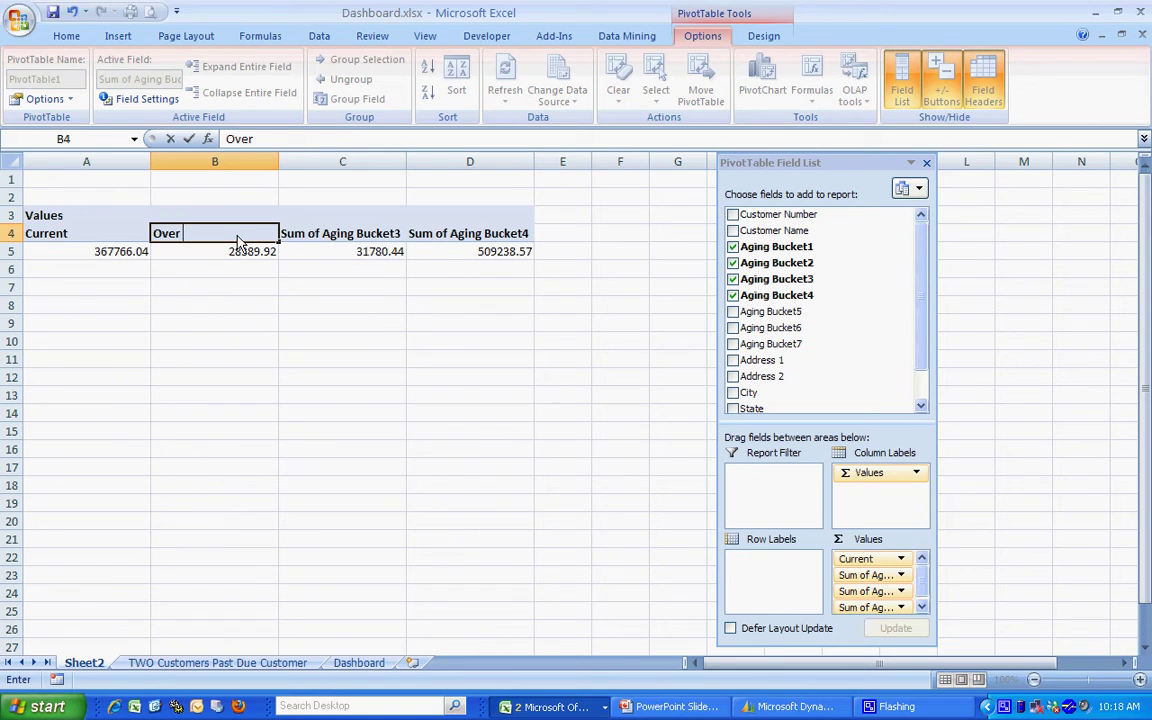
type(" 30")
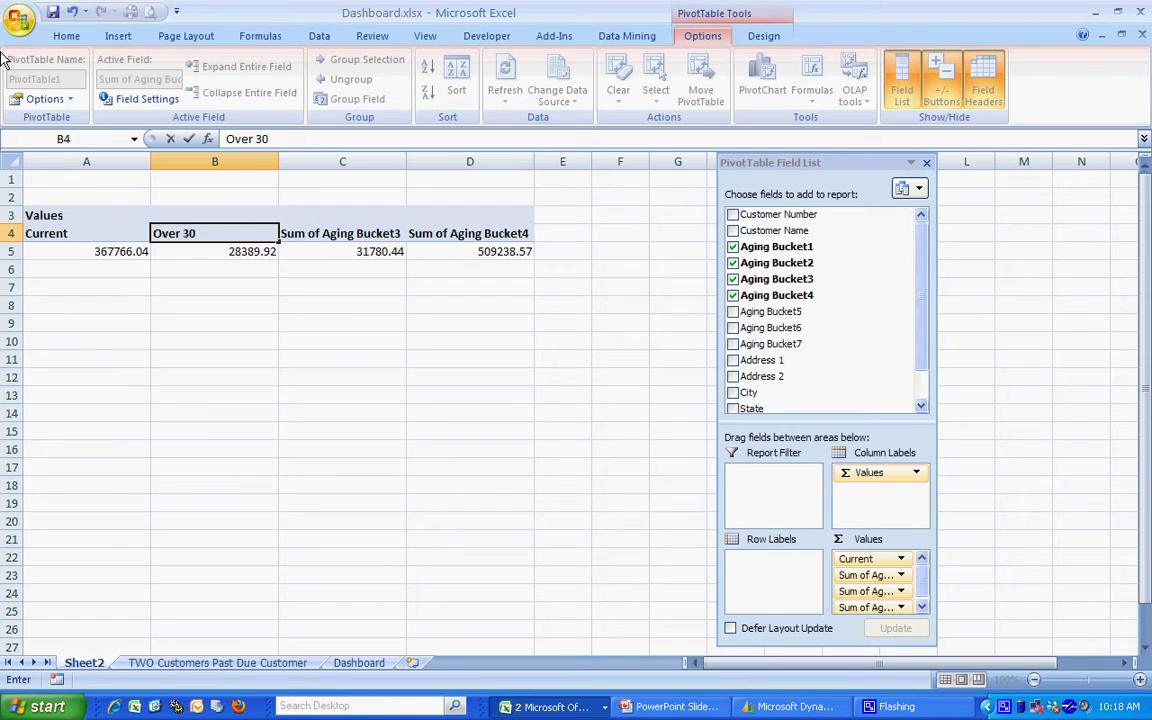
left_click(338, 237)
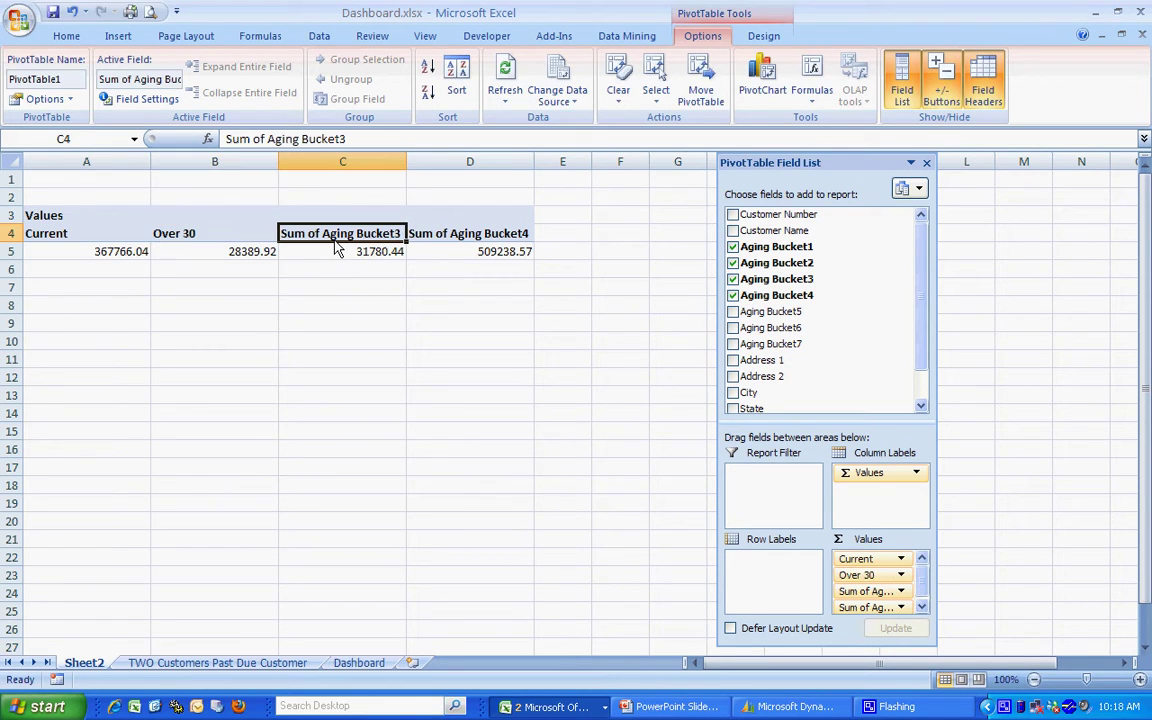
type("Over")
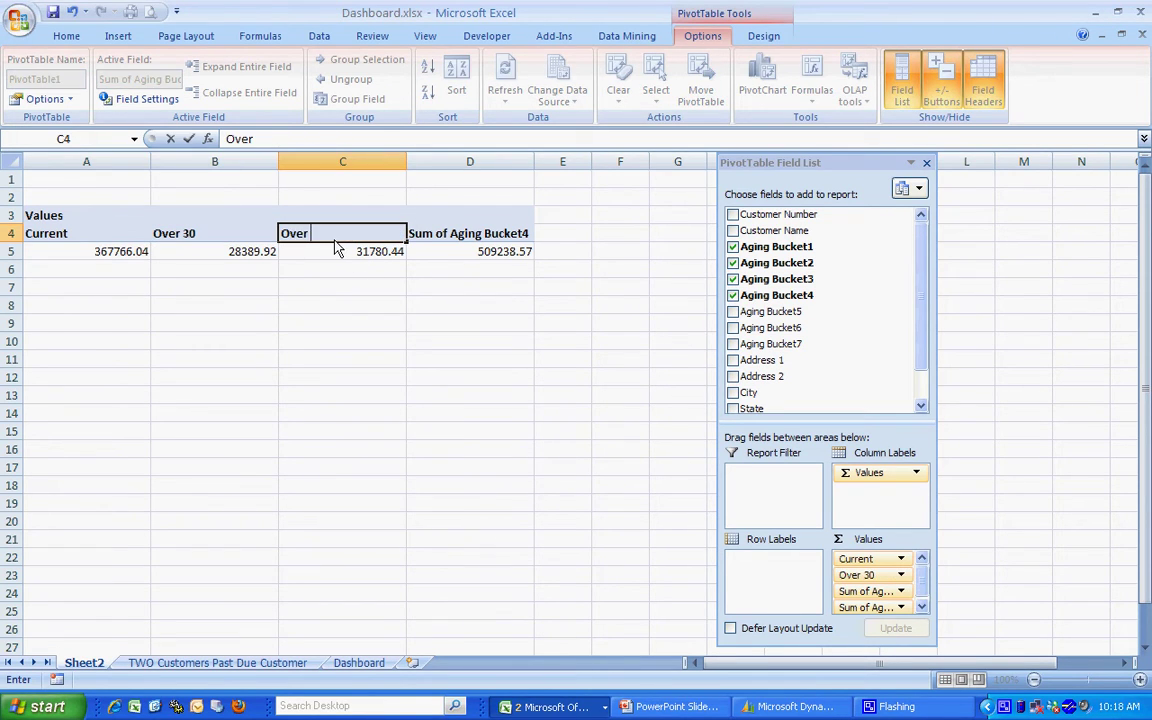
type(" 60")
left_click(430, 240)
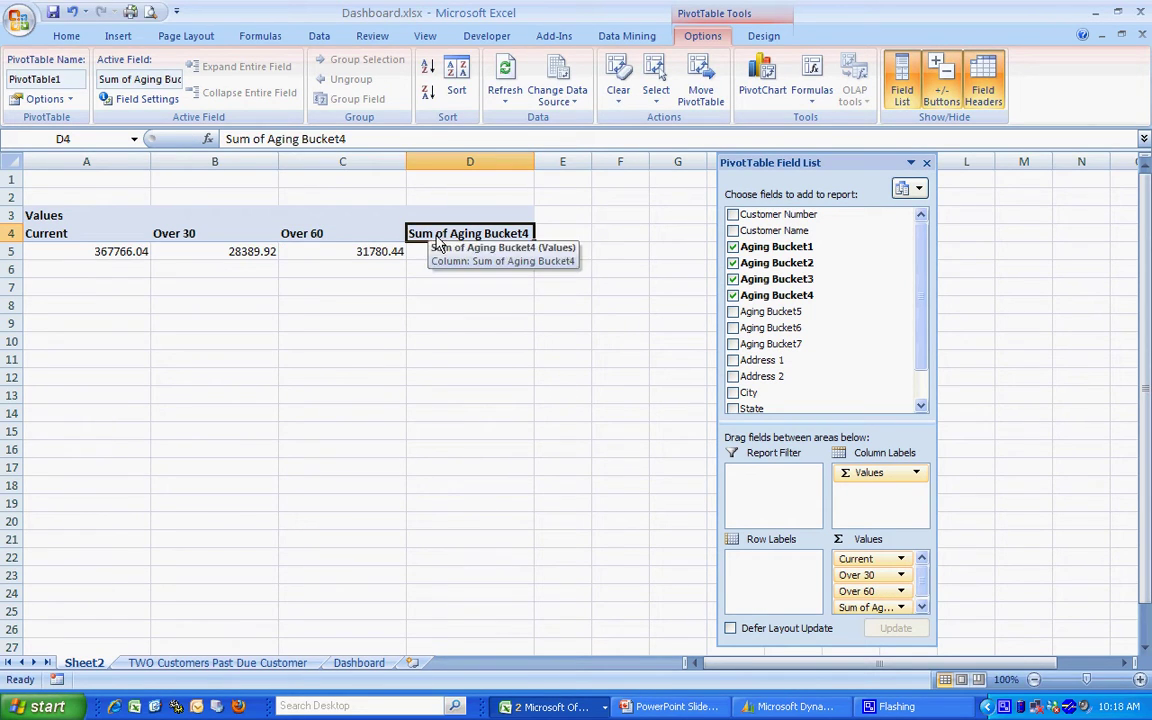
type("Over 90")
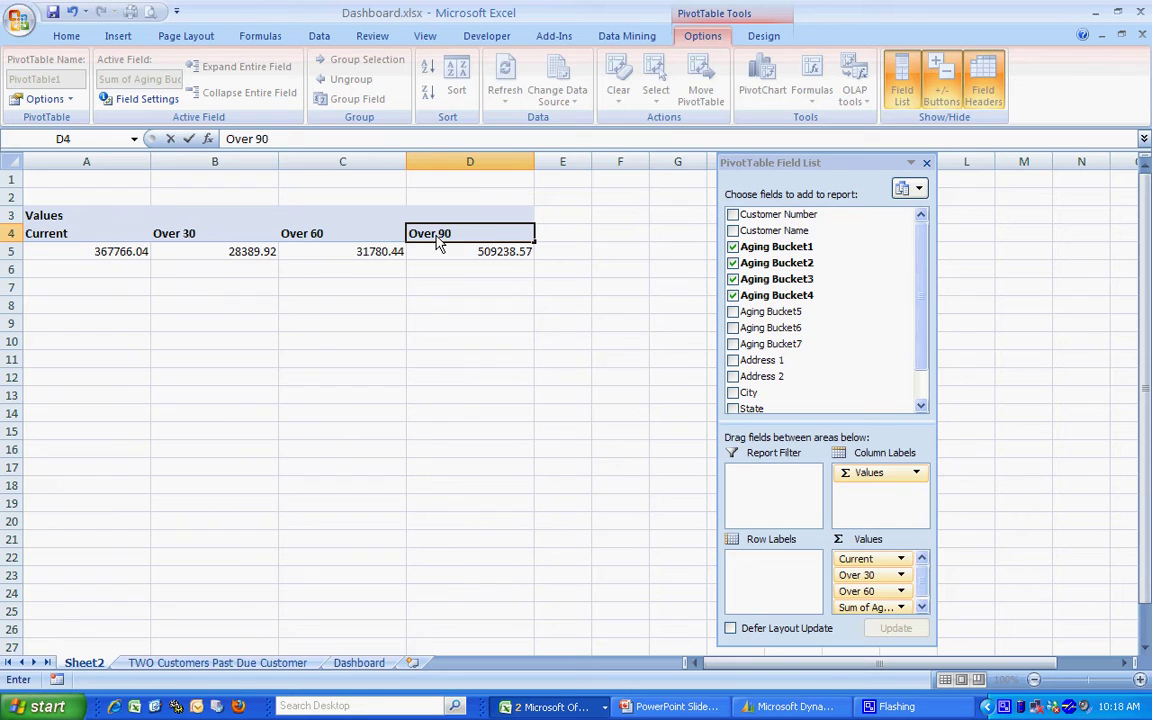
key("Tab")
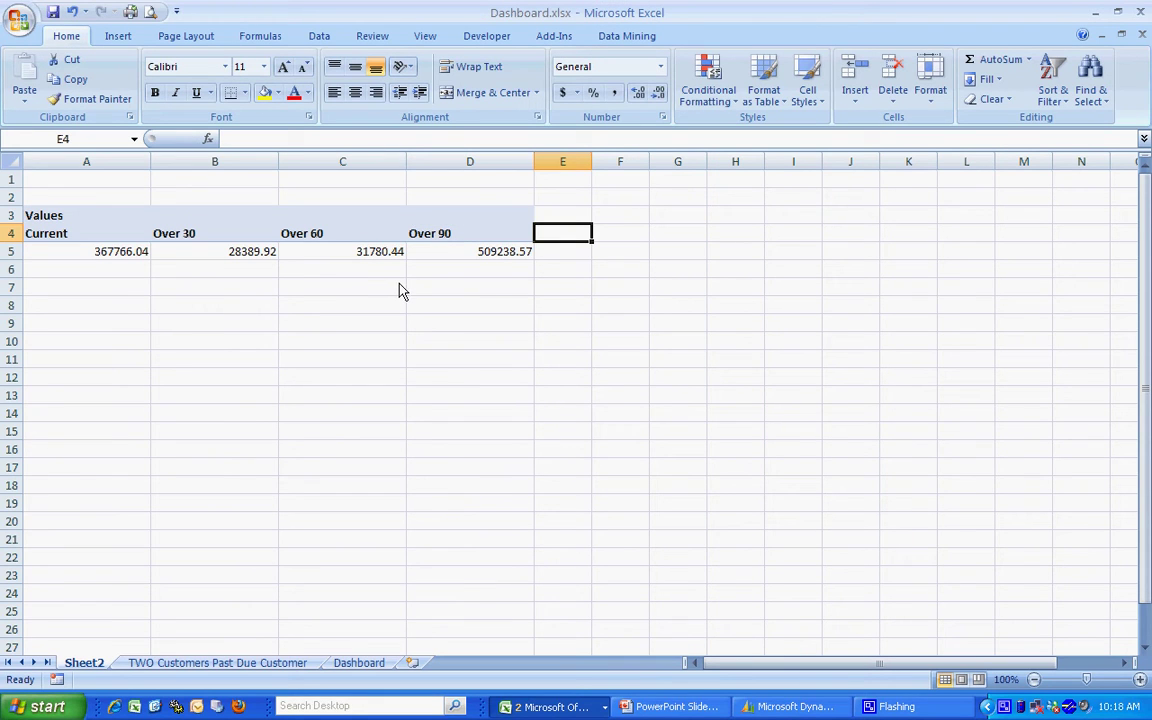
Insert a 2-D clustered column chart of the four aging bucket totals from the PivotTable
left_click(118, 37)
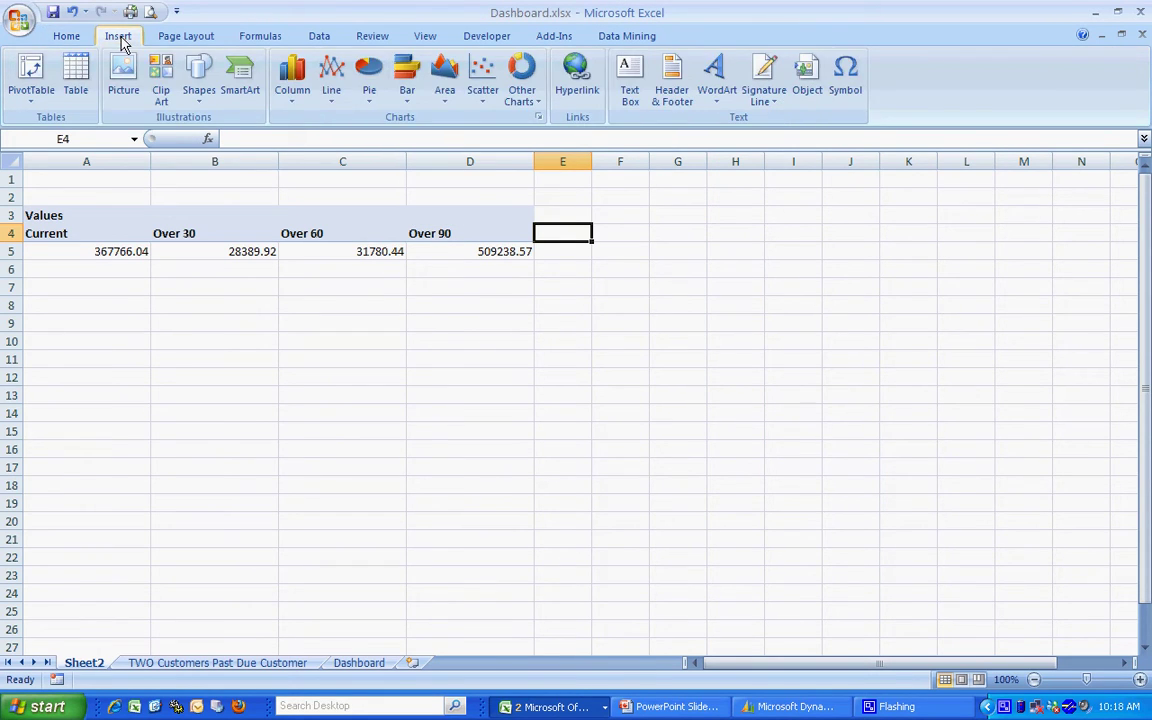
left_click(296, 90)
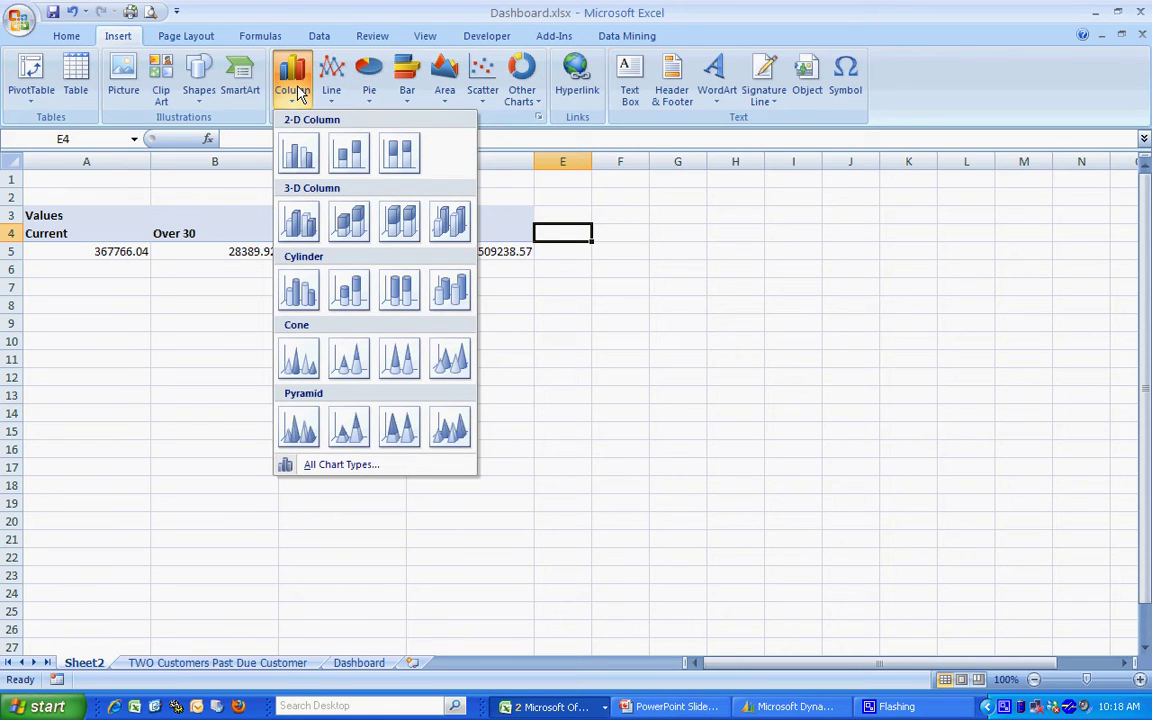
left_click(341, 464)
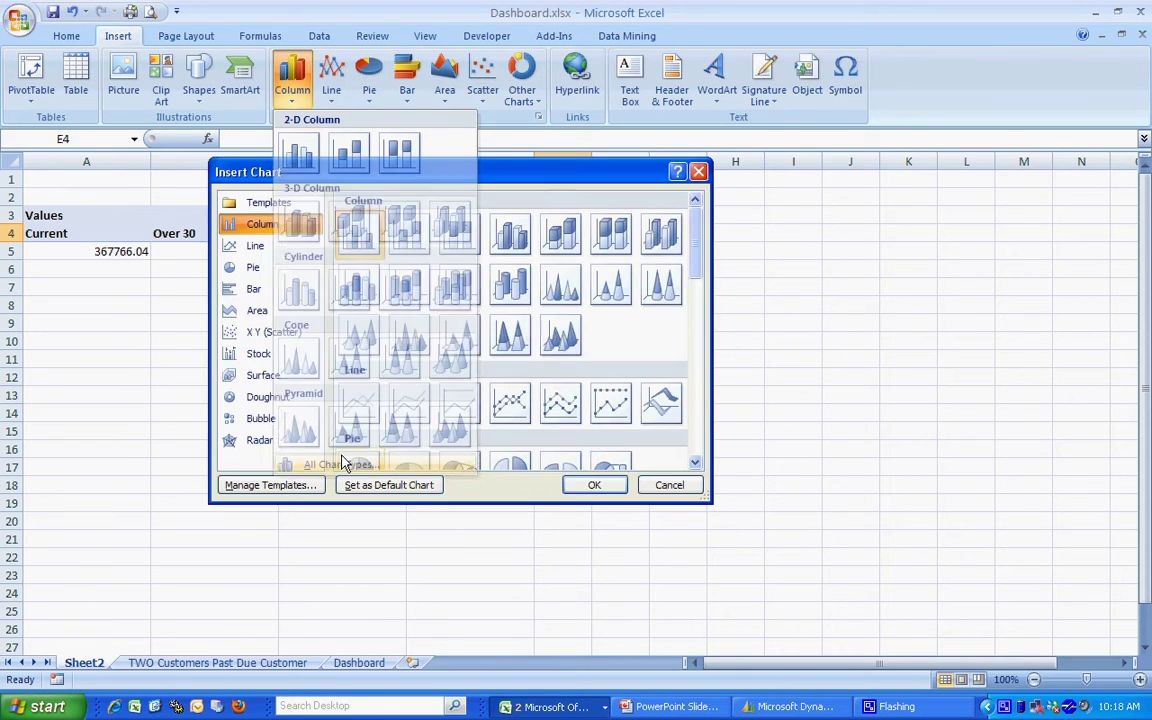
left_click(594, 485)
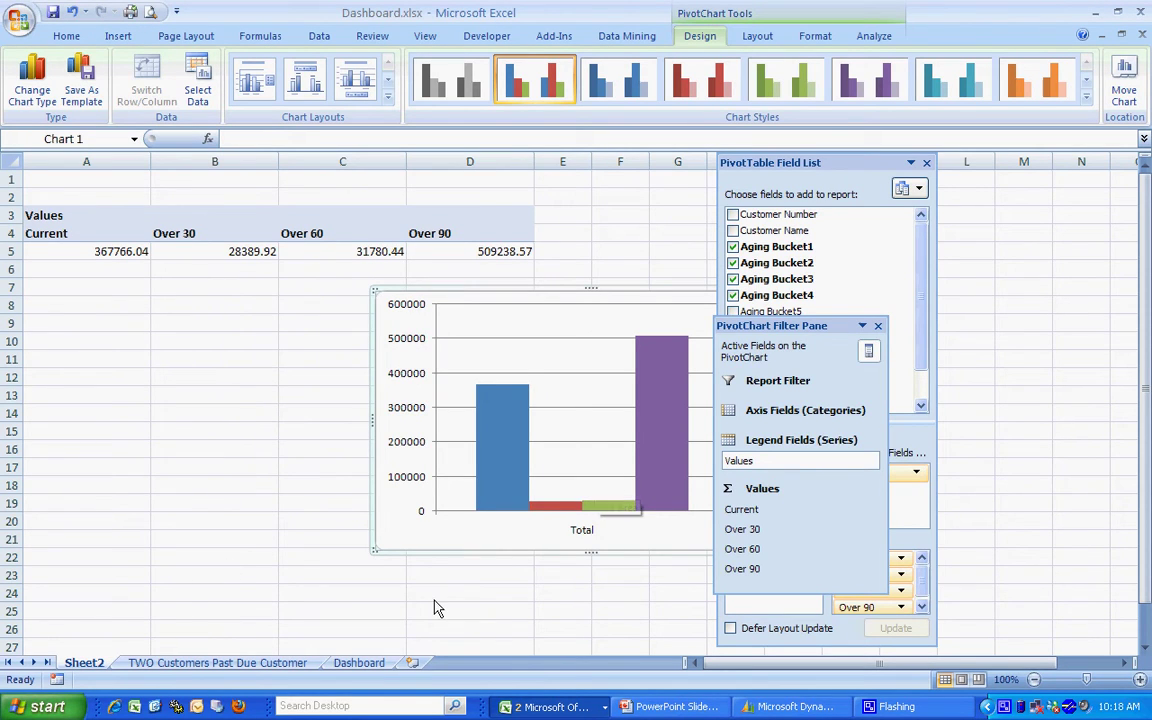
left_click_drag(560, 292, 368, 311)
Move the column chart to the Dashboard sheet, position it over about A3:H17, and close the PivotTable Field List
right_click(324, 324)
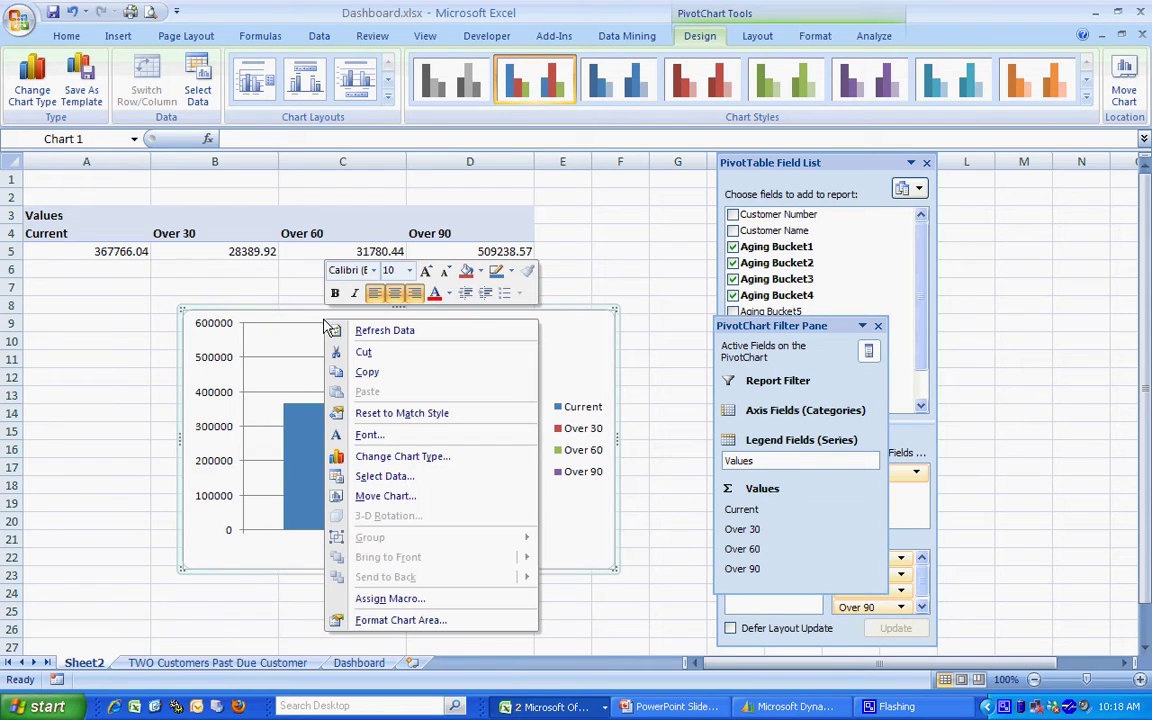
left_click(345, 496)
left_click(533, 256)
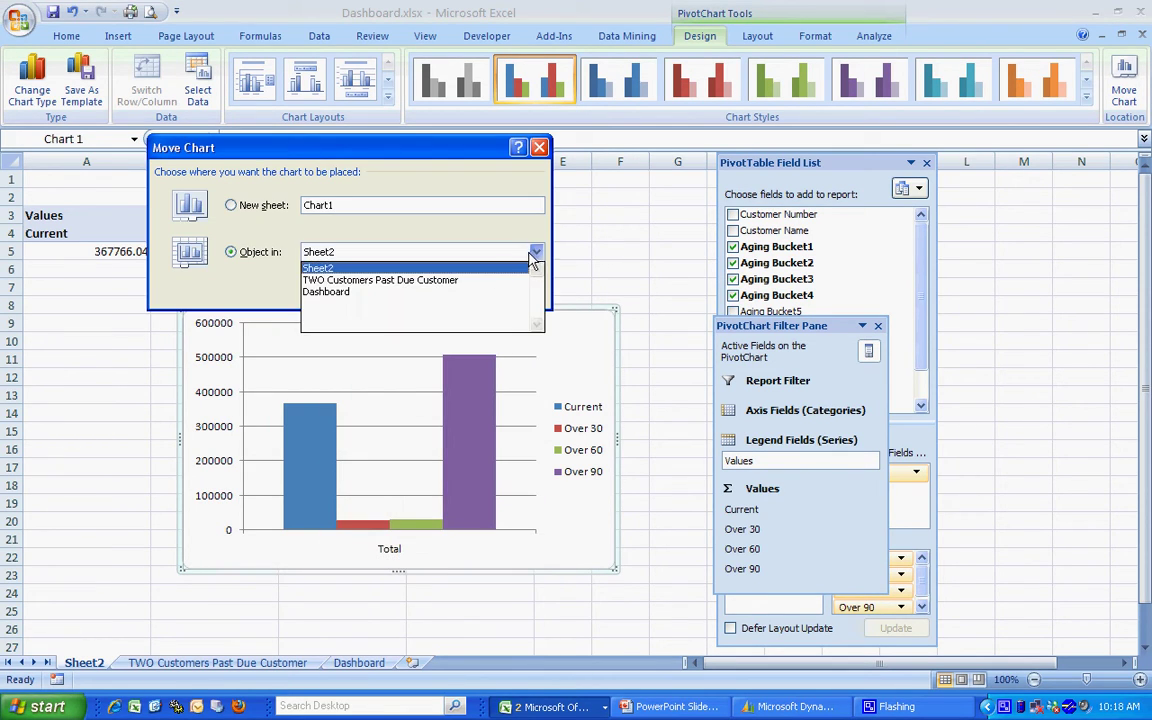
left_click(357, 289)
left_click(433, 292)
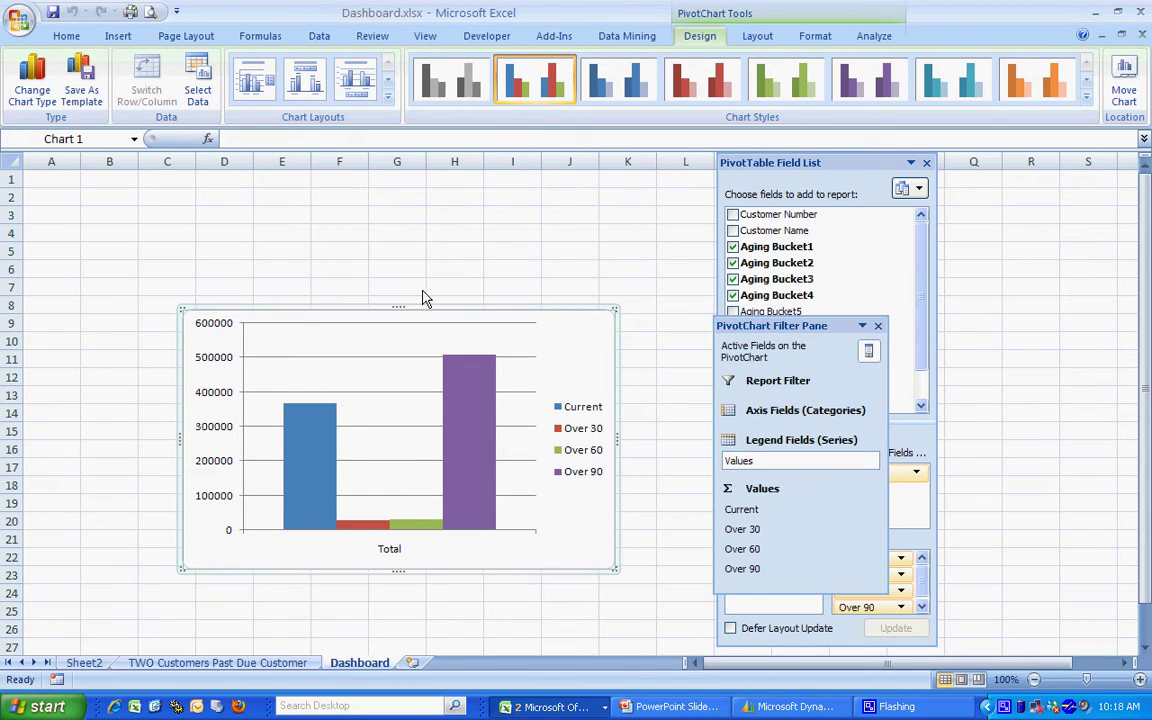
left_click_drag(330, 290, 198, 210)
left_click(926, 162)
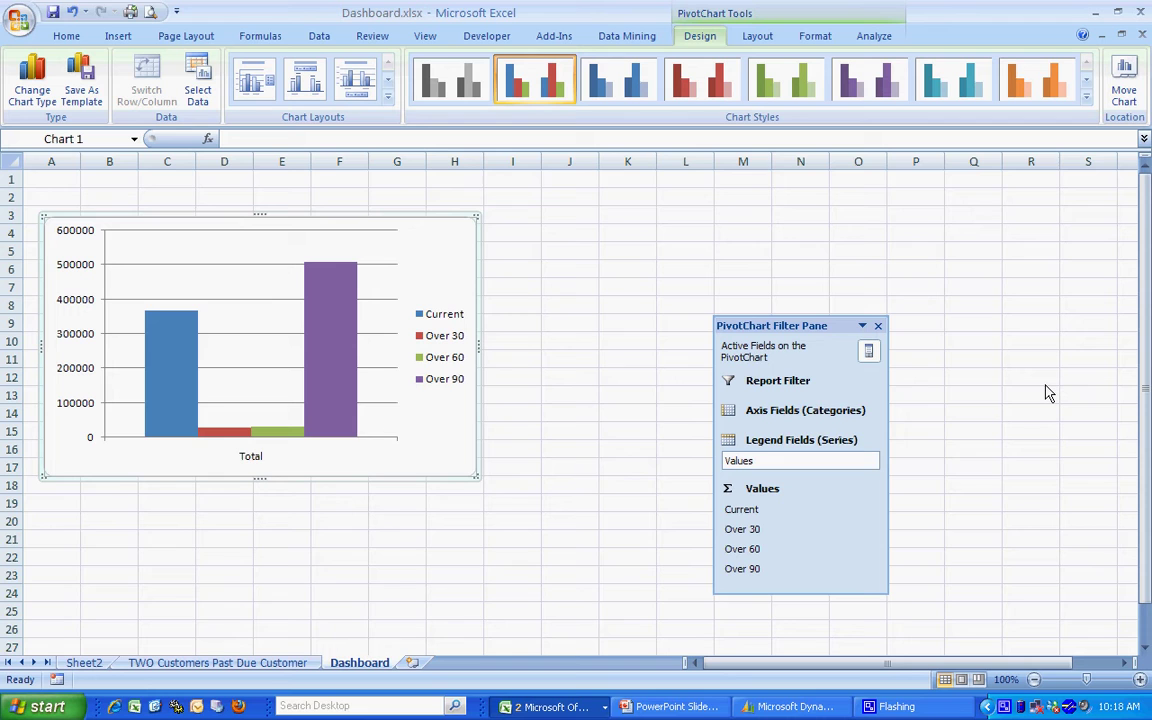
In Microsoft Dynamics GP, search the reports for "Customer balance" and open the first TWO Customers Customer Balance report
left_click(795, 706)
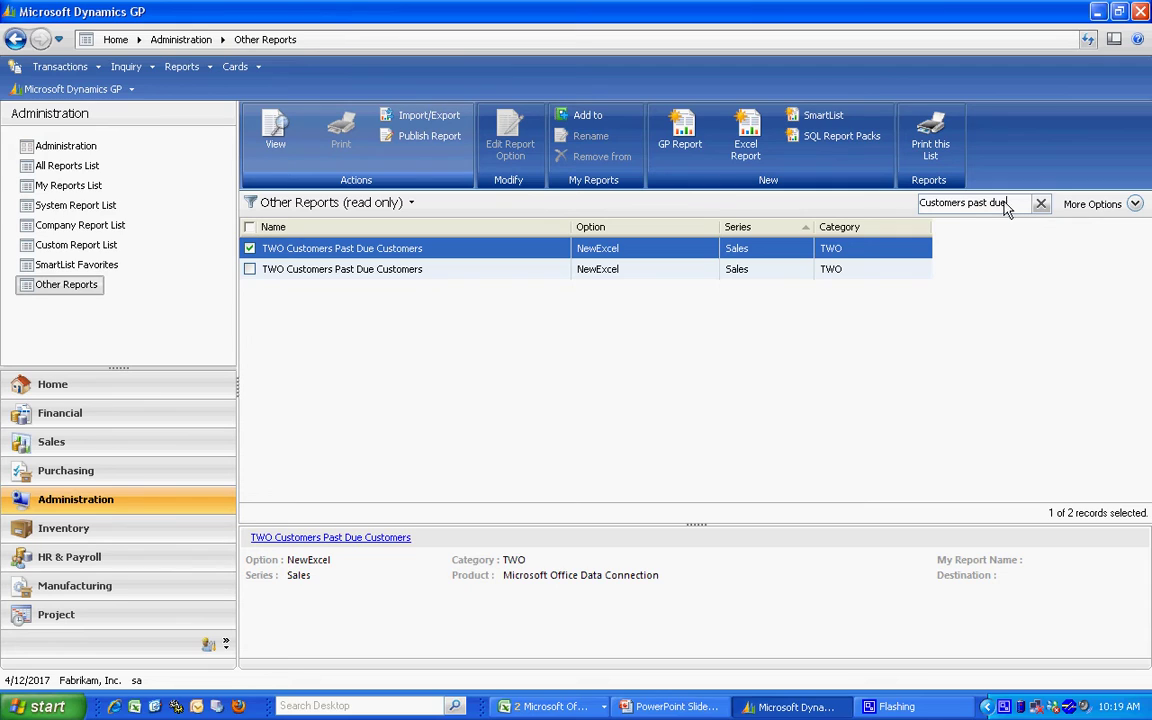
key("BackSpace")
type("balanc")
left_click(1042, 204)
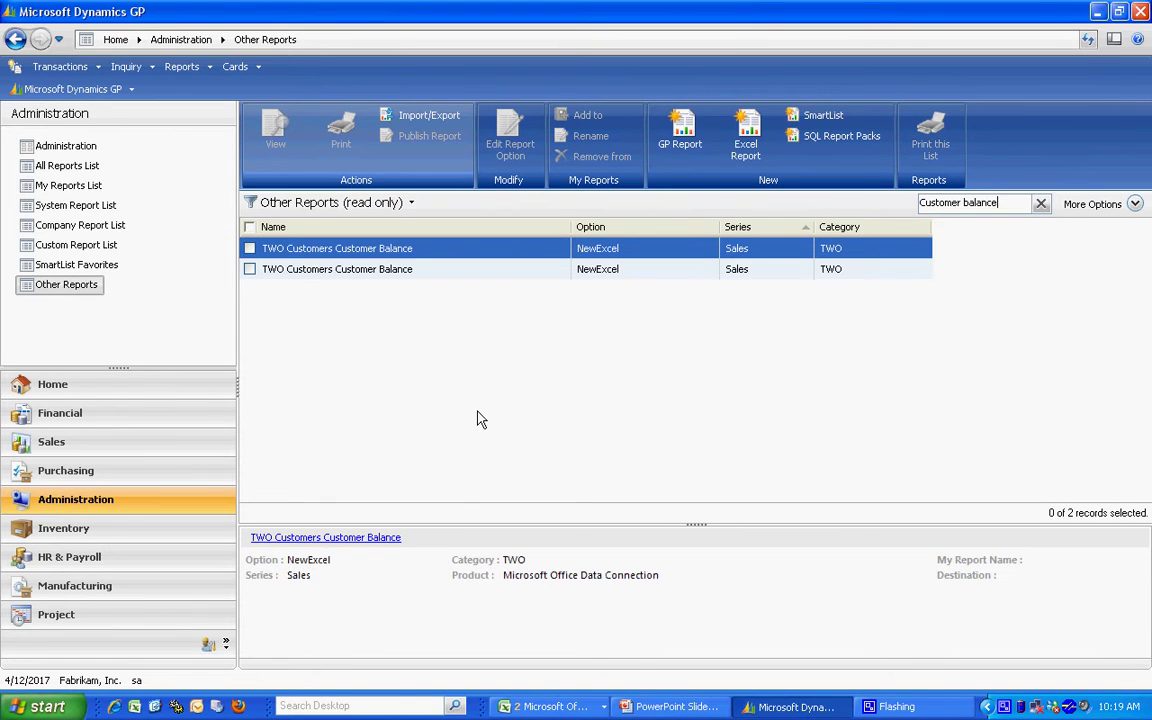
left_click(249, 248)
left_click(275, 130)
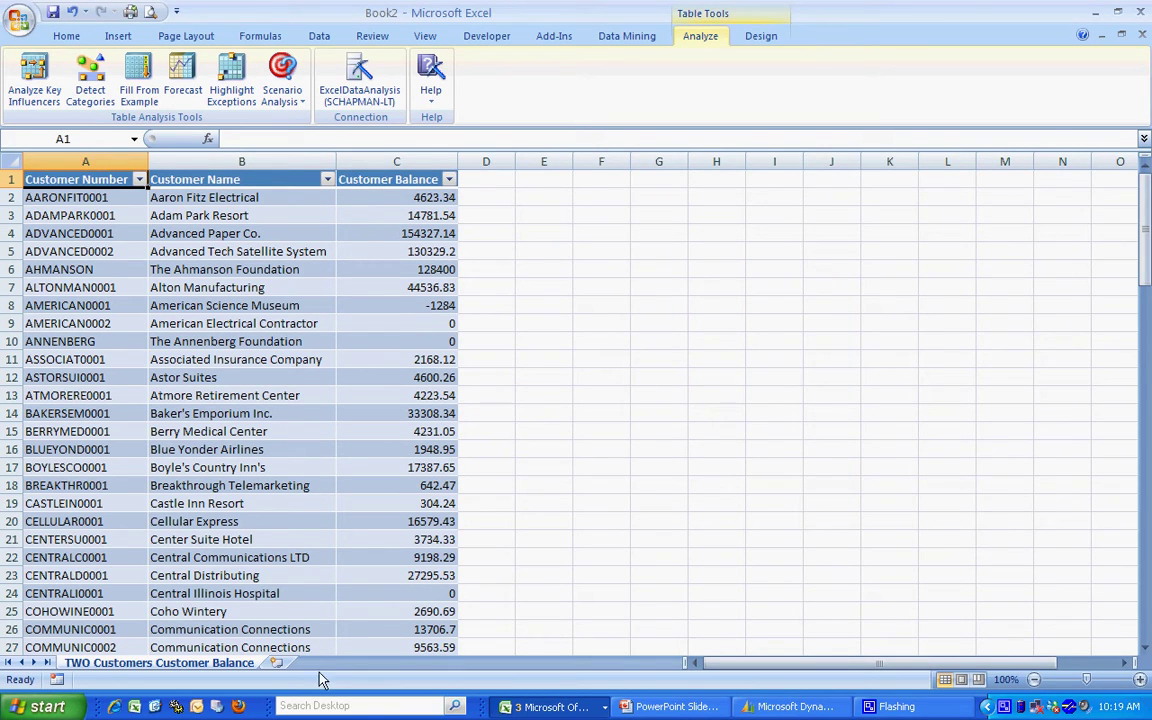
Copy the entire TWO Customers Customer Balance sheet and paste it into a new worksheet in Dashboard.xlsx
left_click(11, 161)
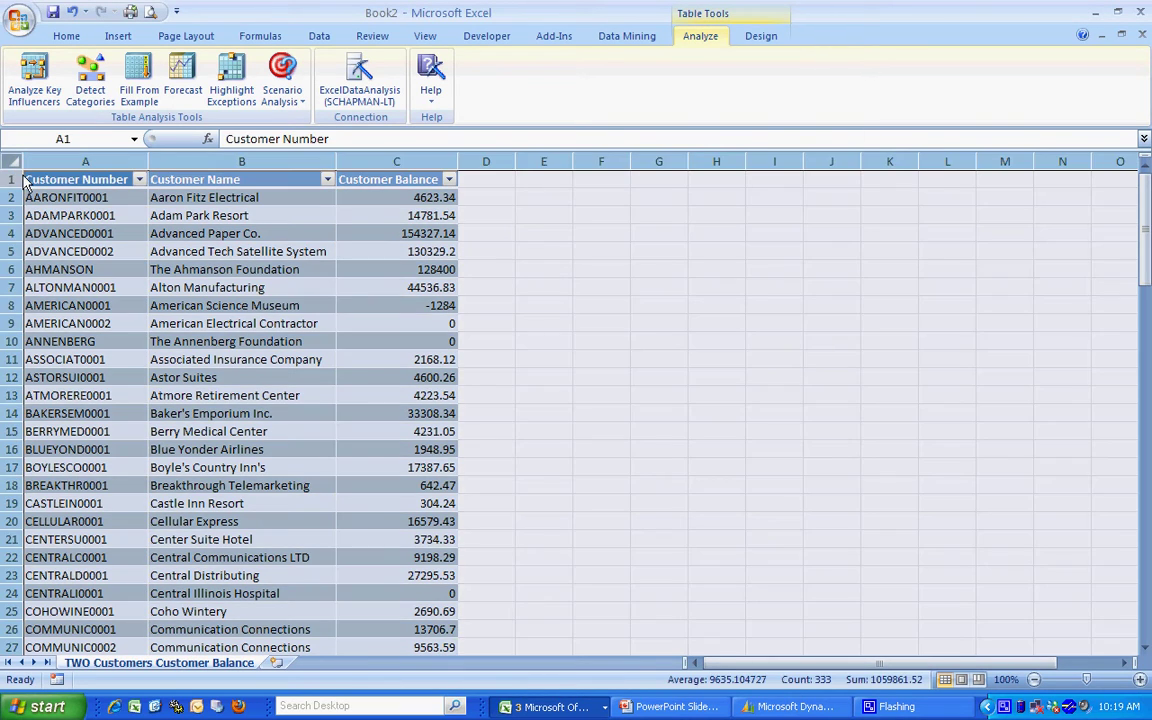
key("ctrl+c")
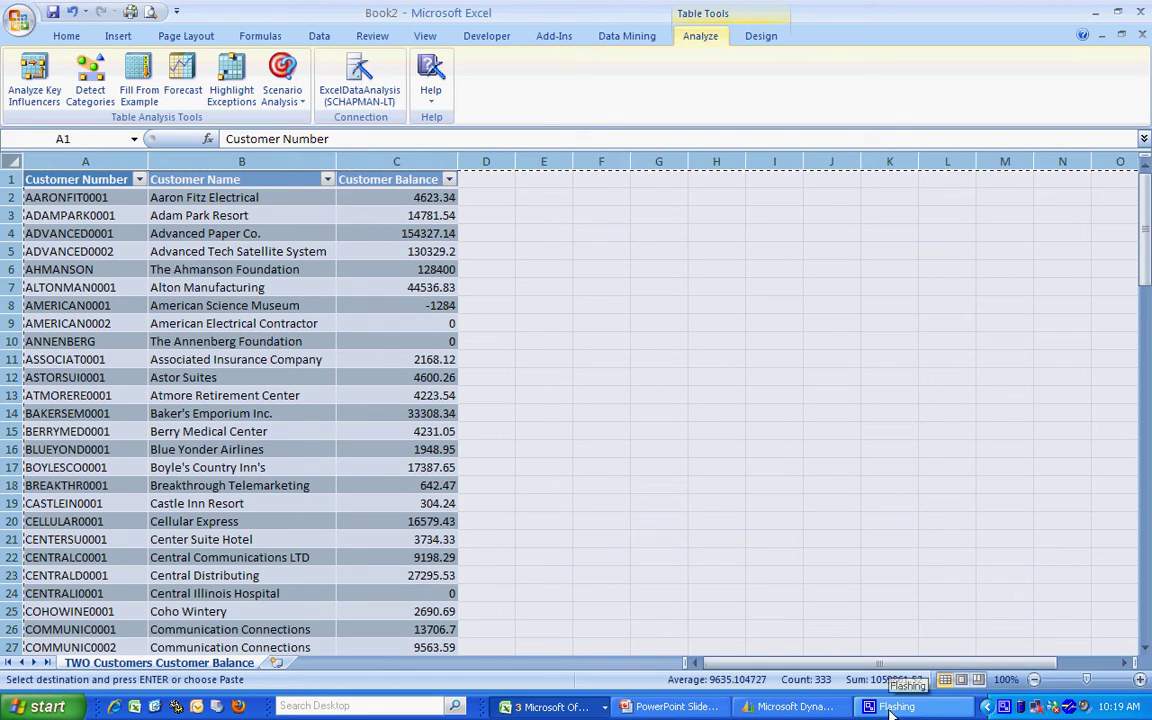
left_click(550, 706)
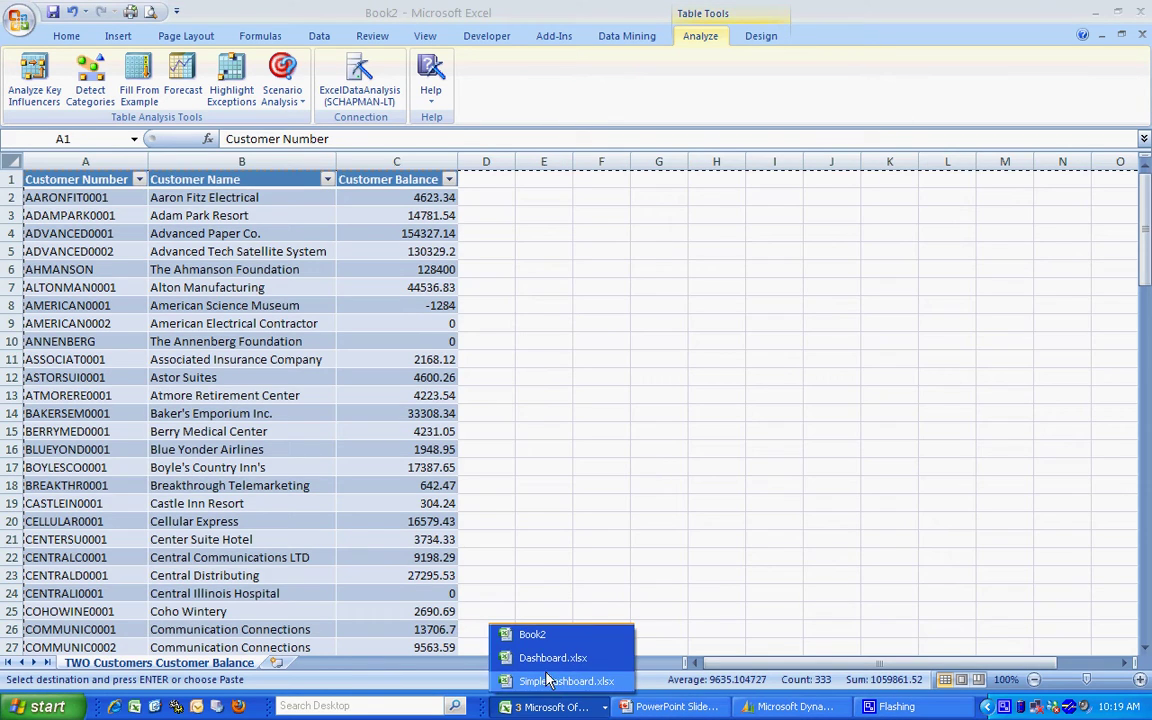
left_click(497, 658)
left_click(412, 662)
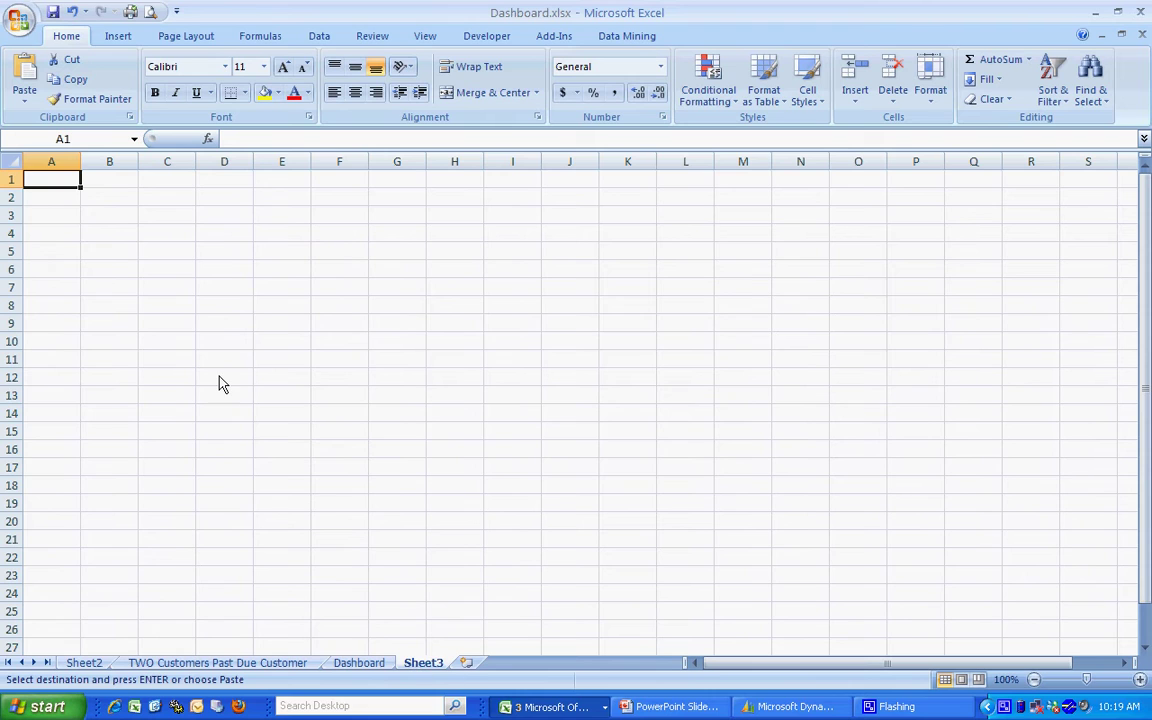
key("ctrl+v")
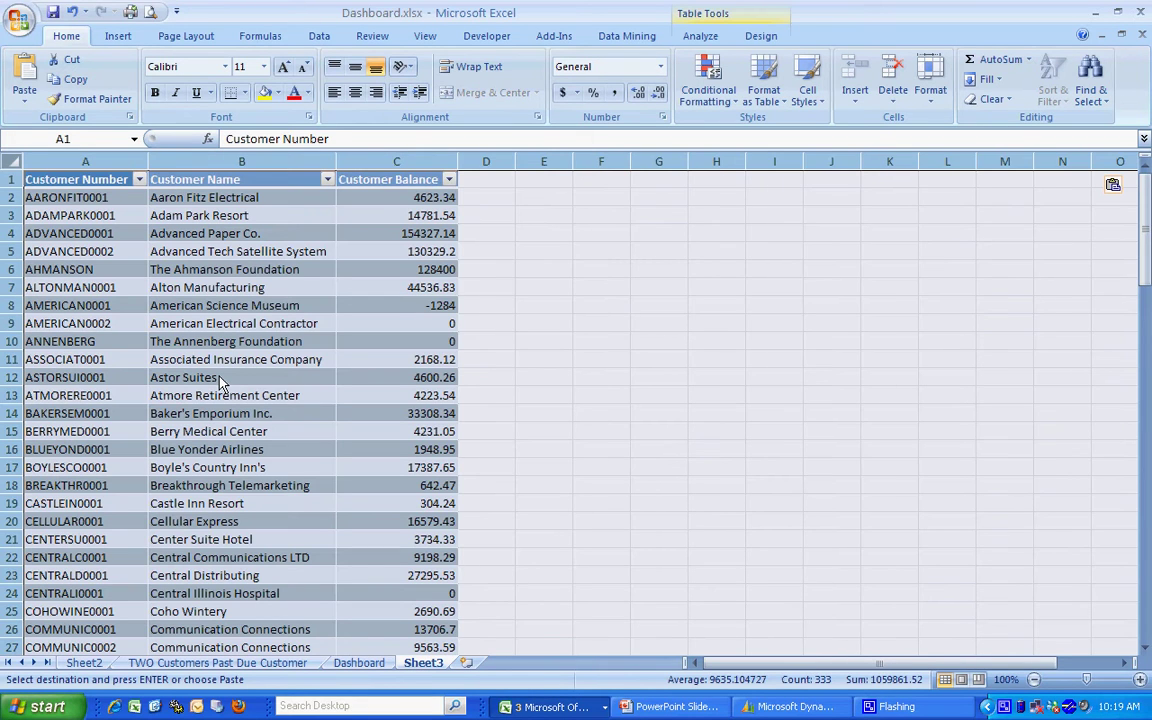
Sort the Customer Balance column from largest to smallest and filter it to the Top 10 items
left_click(449, 181)
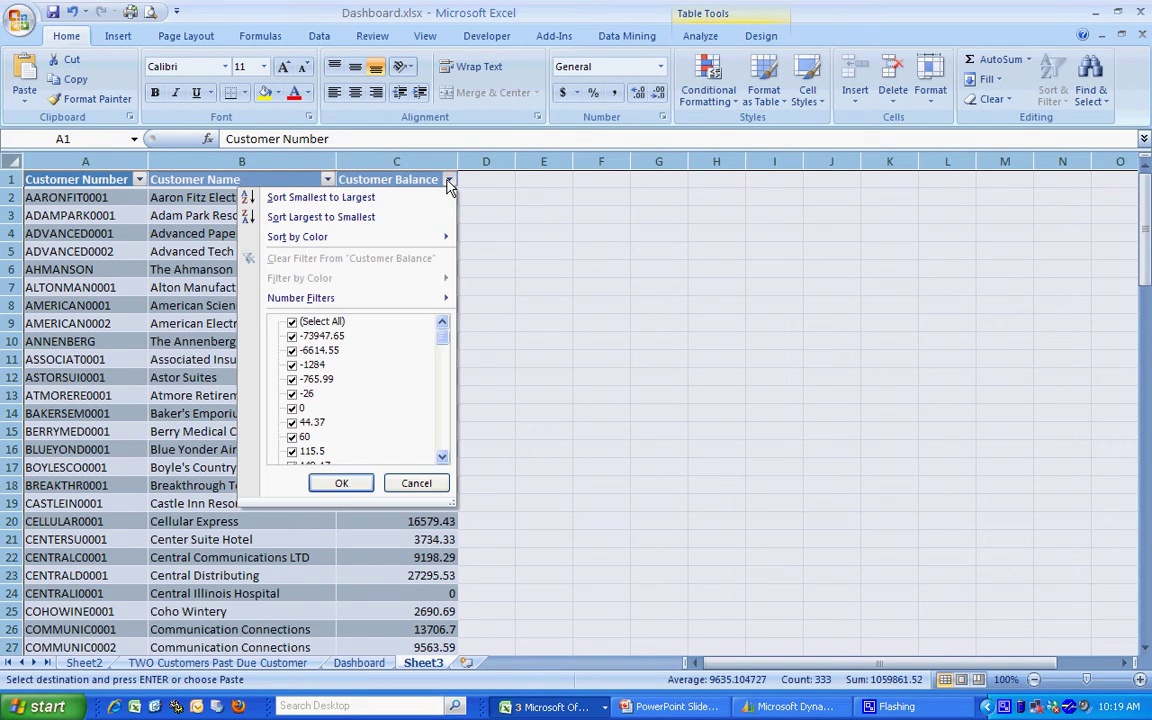
left_click(409, 217)
left_click(449, 180)
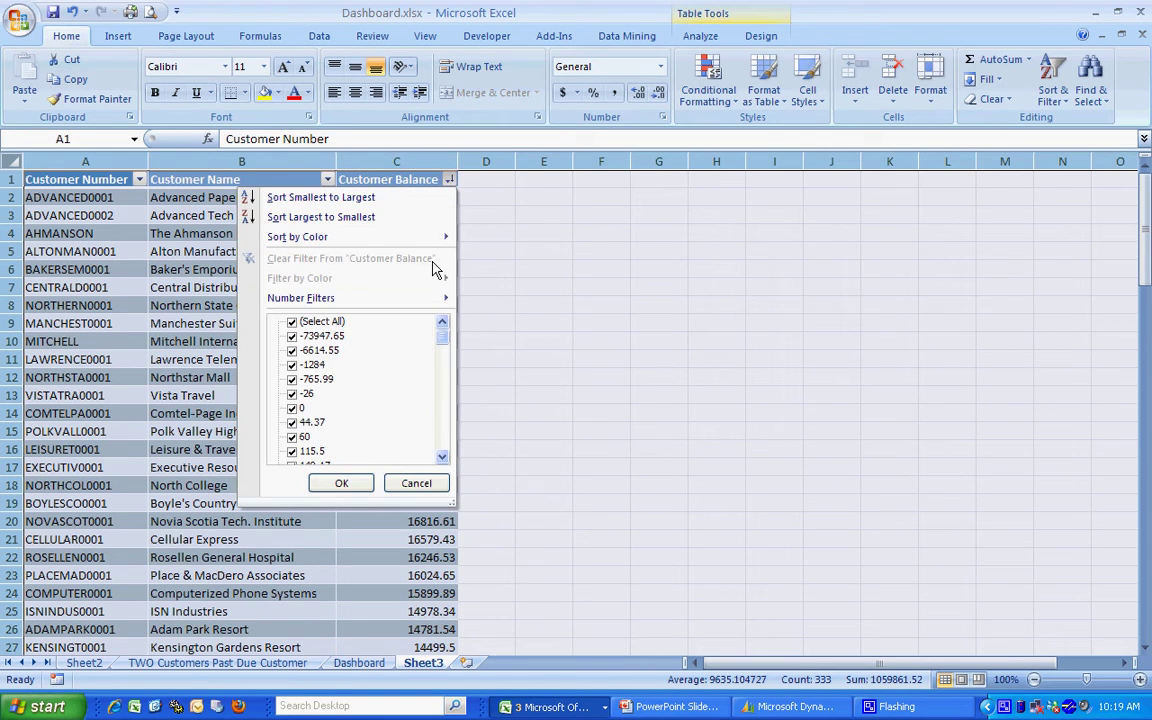
mouse_move(438, 300)
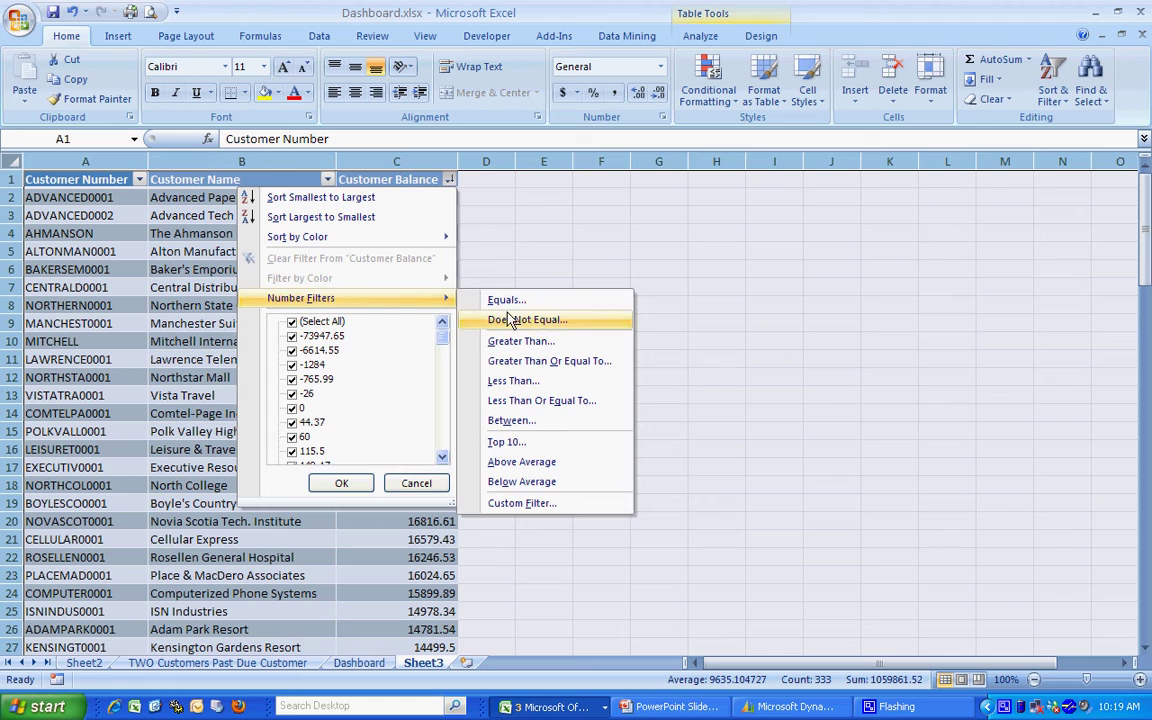
left_click(507, 441)
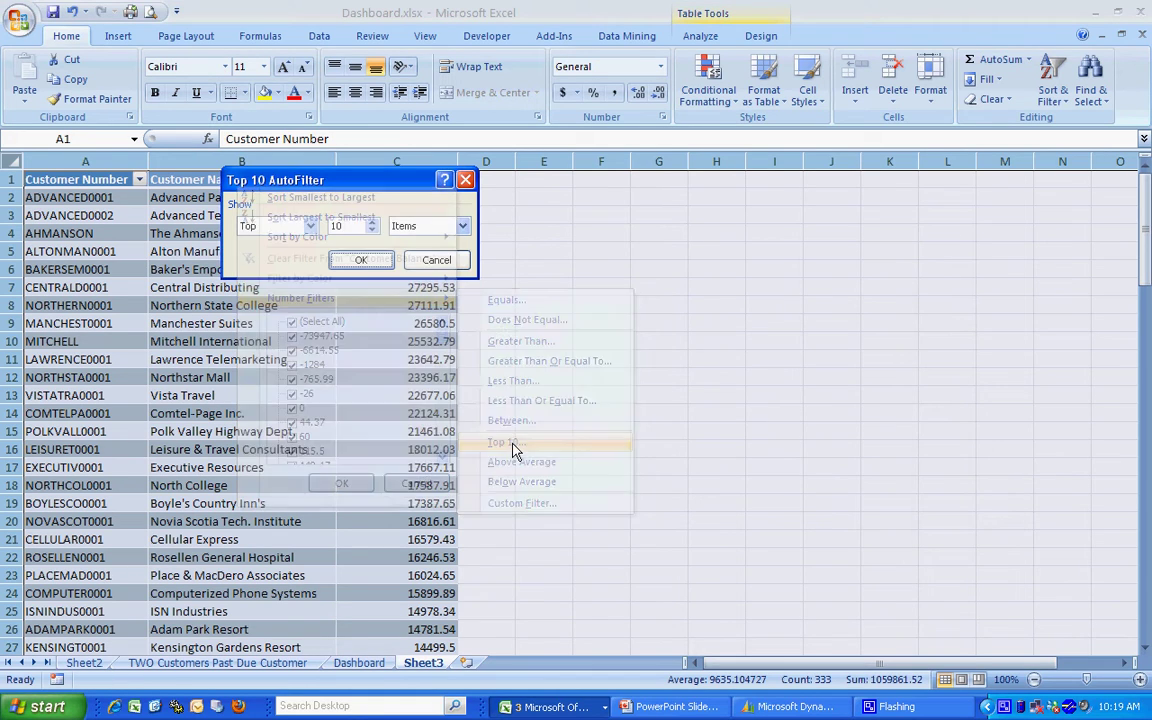
left_click(360, 262)
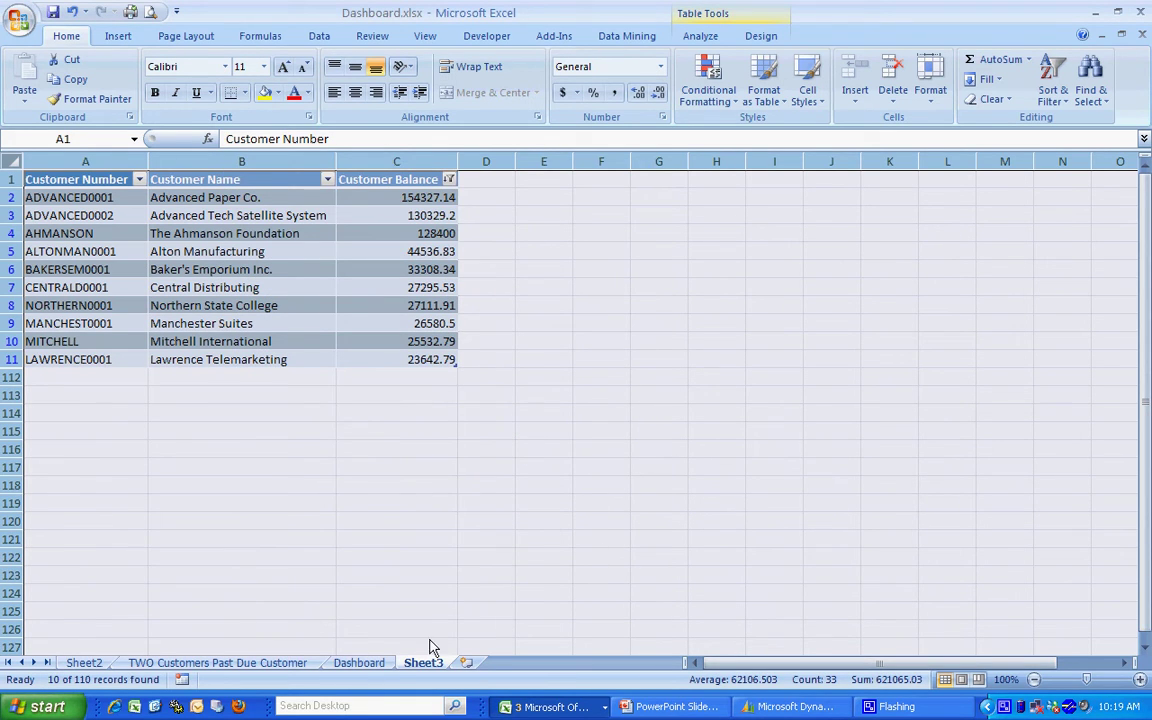
Link cell J4 on the Dashboard sheet to the first customer number with the formula =Sheet3!A2
left_click(360, 663)
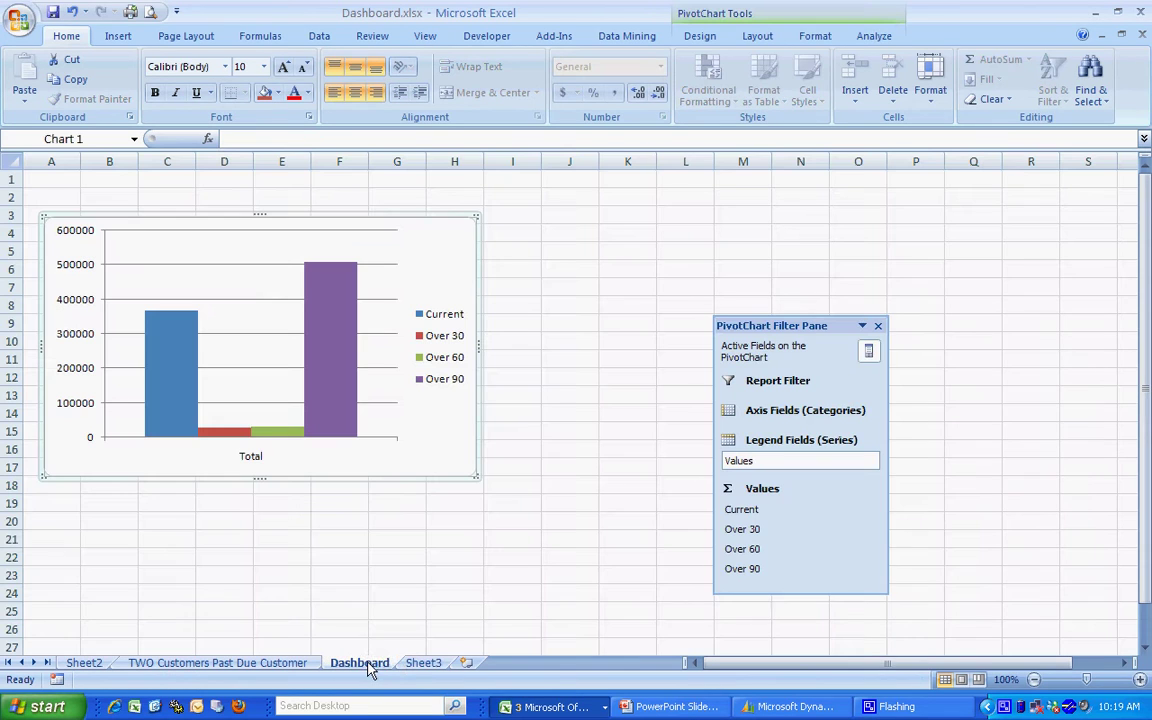
left_click(566, 240)
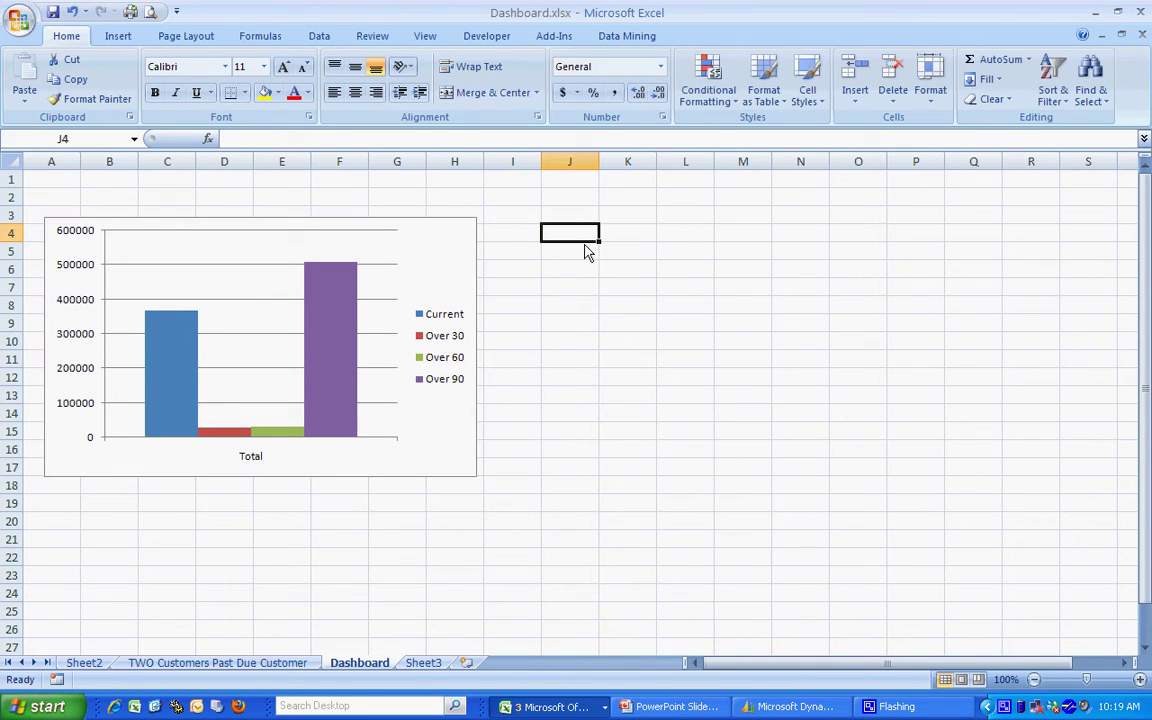
type("=")
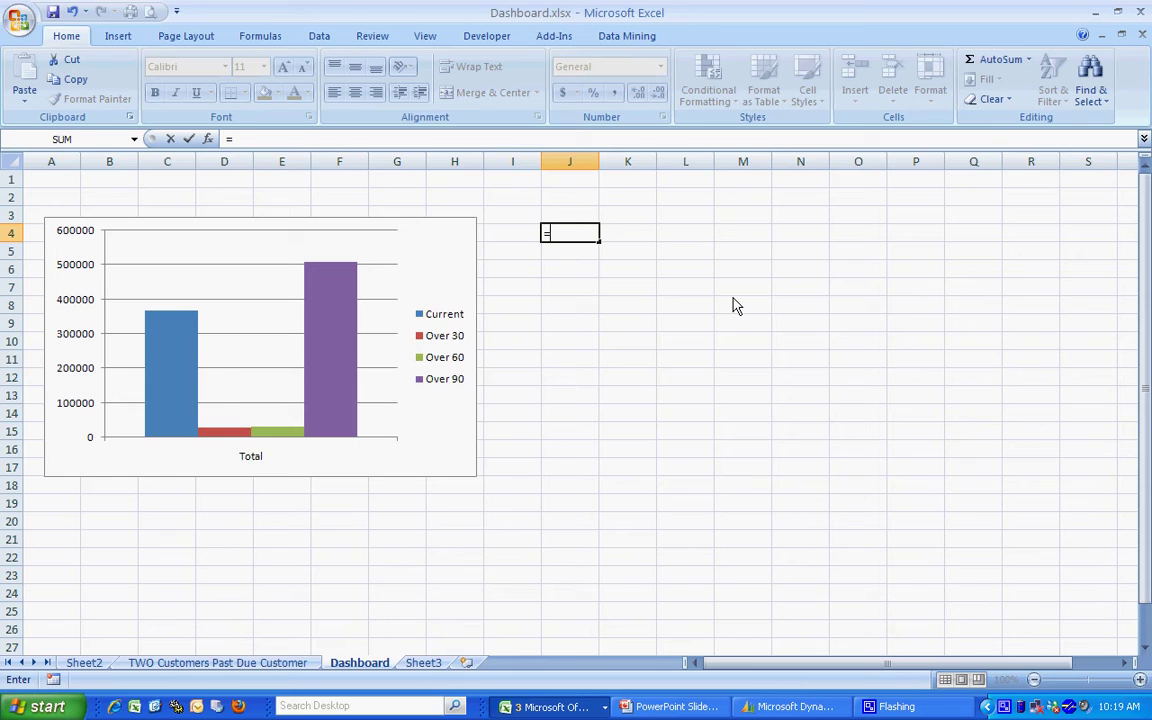
left_click(423, 663)
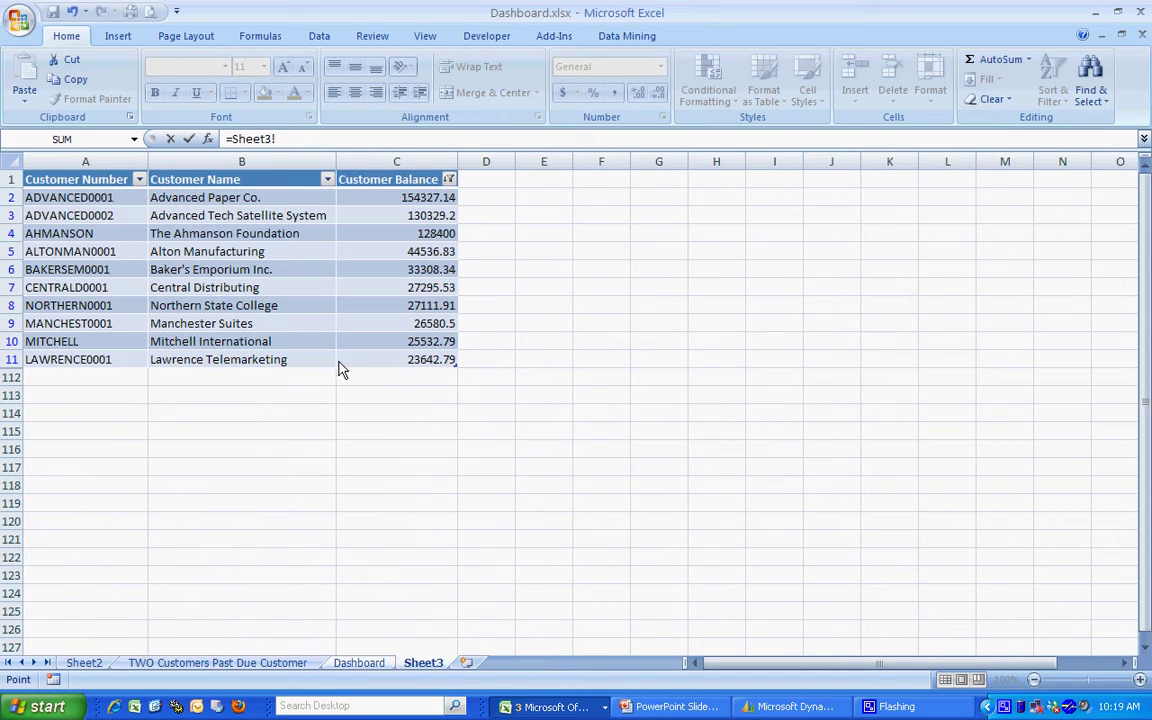
left_click(100, 198)
key("Return")
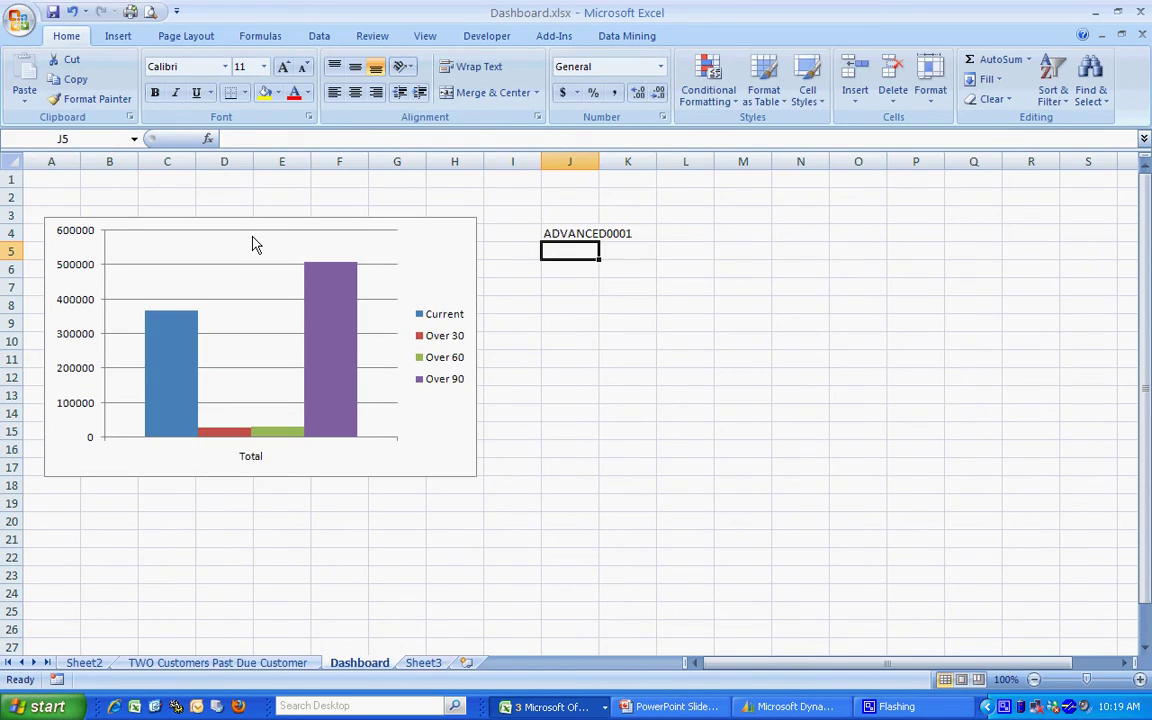
Copy the formula in J4 into the range J4:L13 to bring in all ten customers with names and balances
left_click(583, 236)
key("ctrl+c")
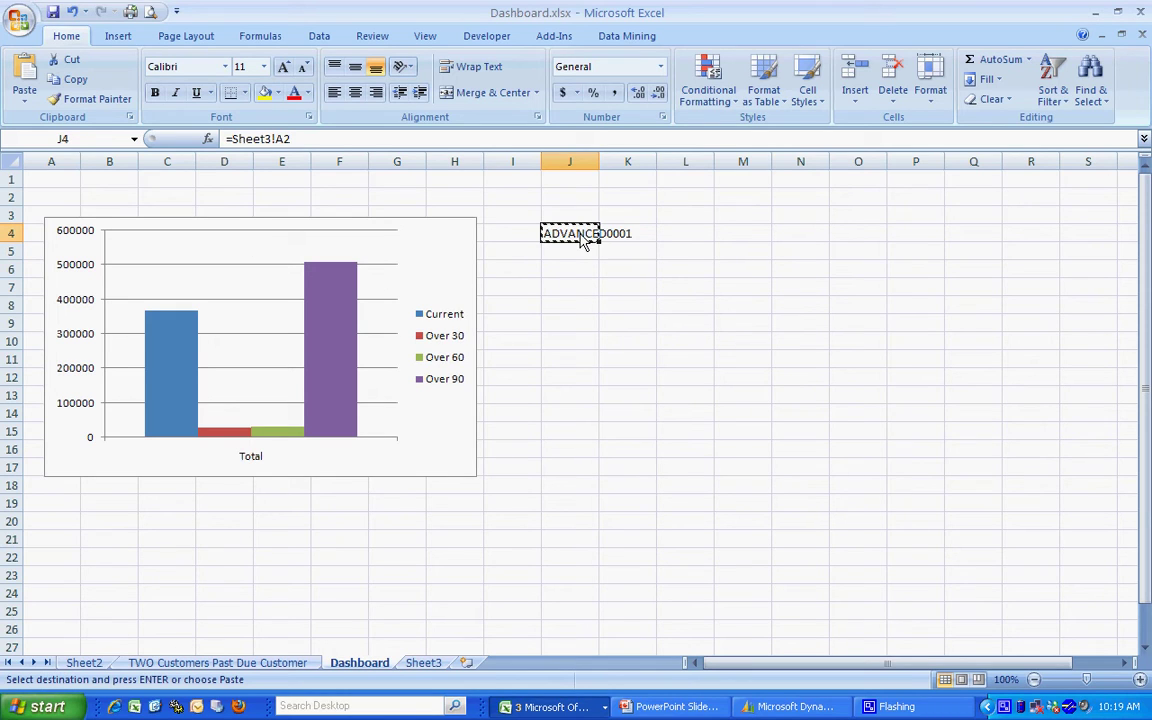
left_click_drag(586, 244, 689, 406)
key("ctrl+v")
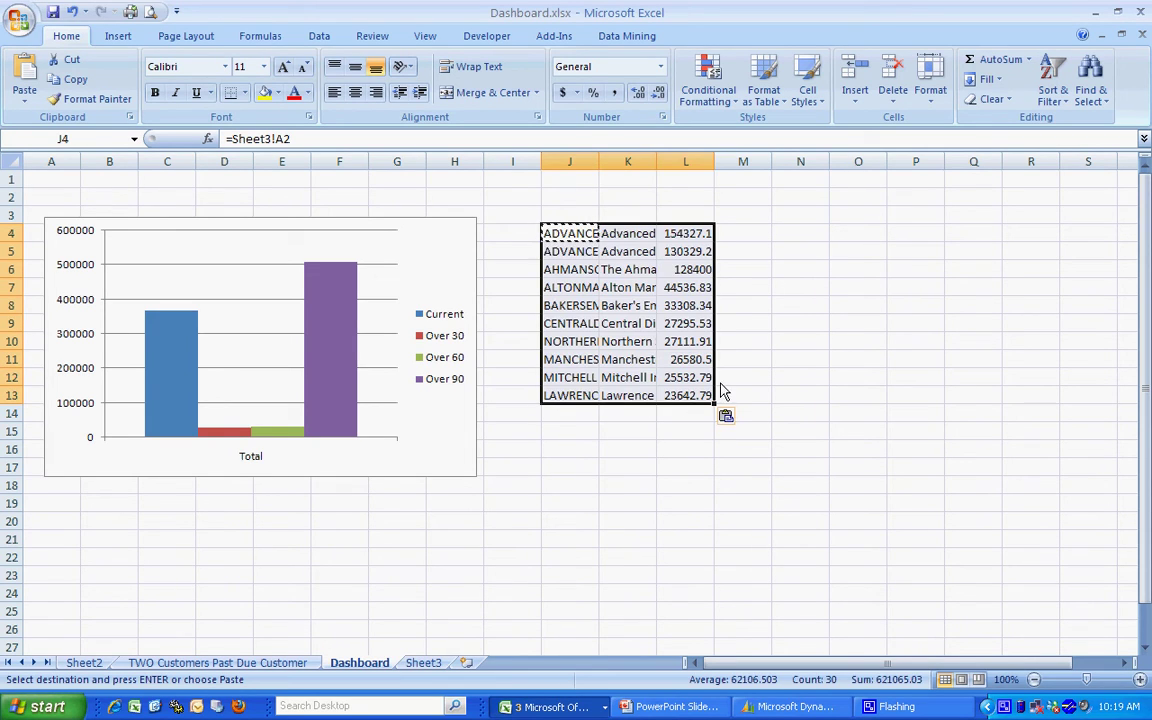
Fit column J to its contents and widen column K for the customer names on the Dashboard sheet
double_click(599, 162)
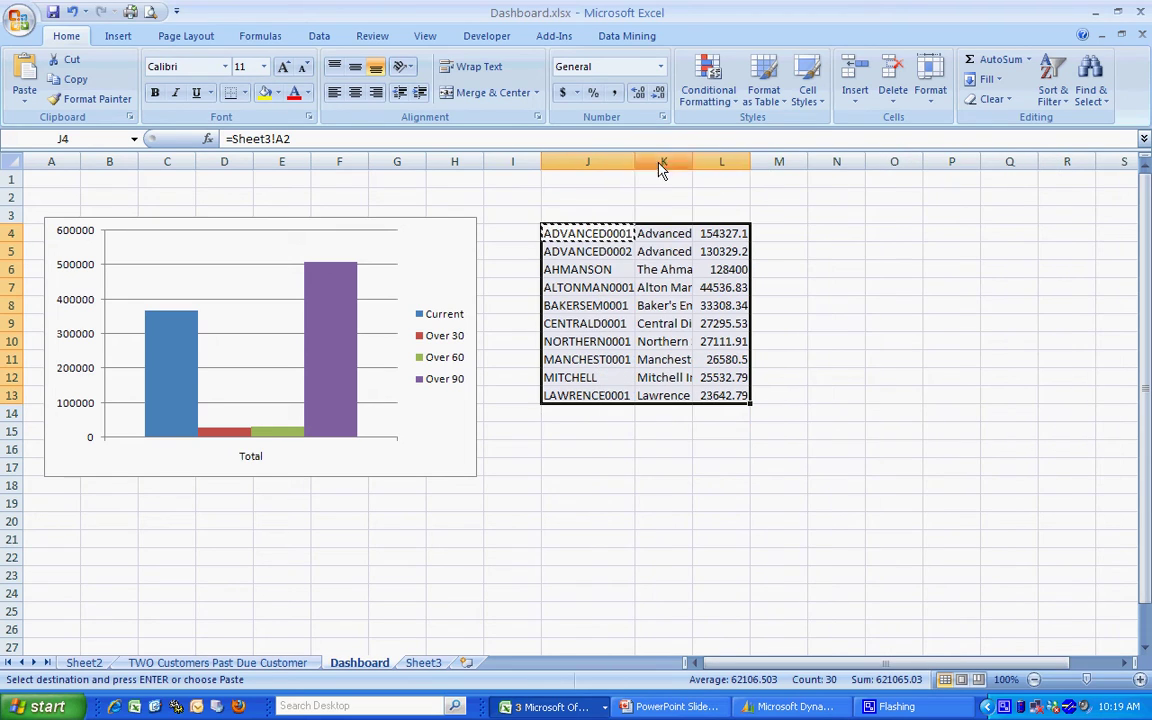
left_click_drag(692, 162, 853, 163)
left_click(650, 197)
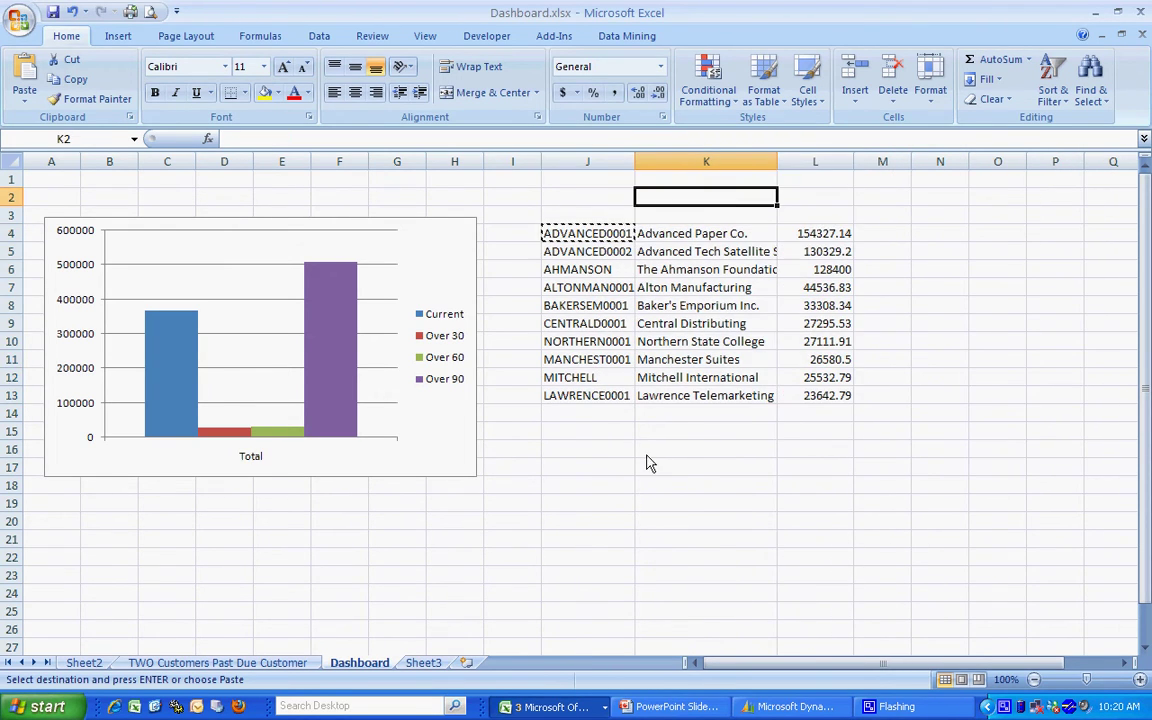
left_click(576, 434)
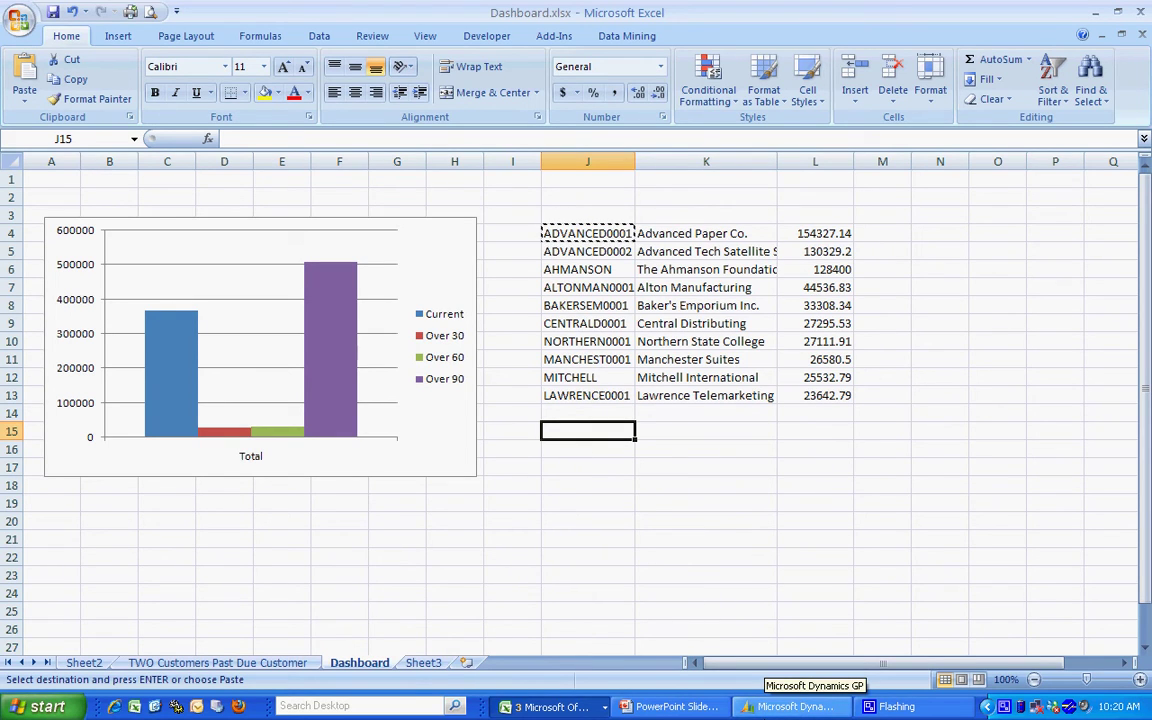
Switch to Dynamics GP, search the reports list for "vendor balance" and open the second listed report, TWO Vendors Vendor Balance, in Excel
left_click(795, 706)
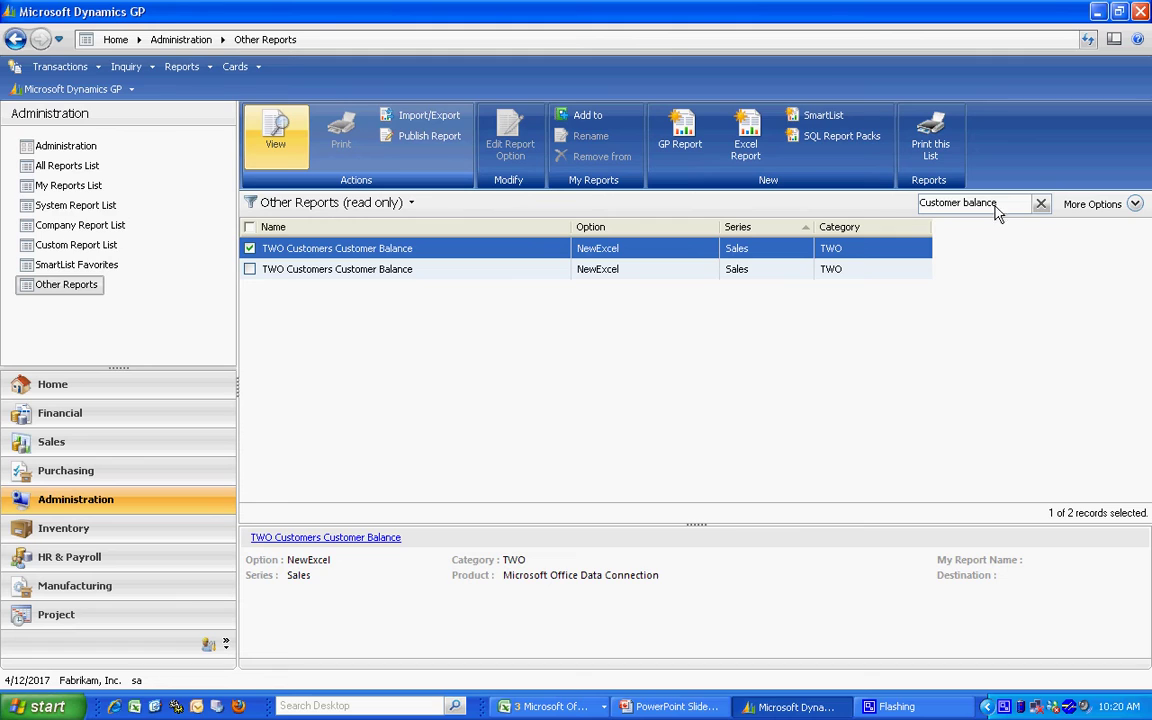
double_click(958, 204)
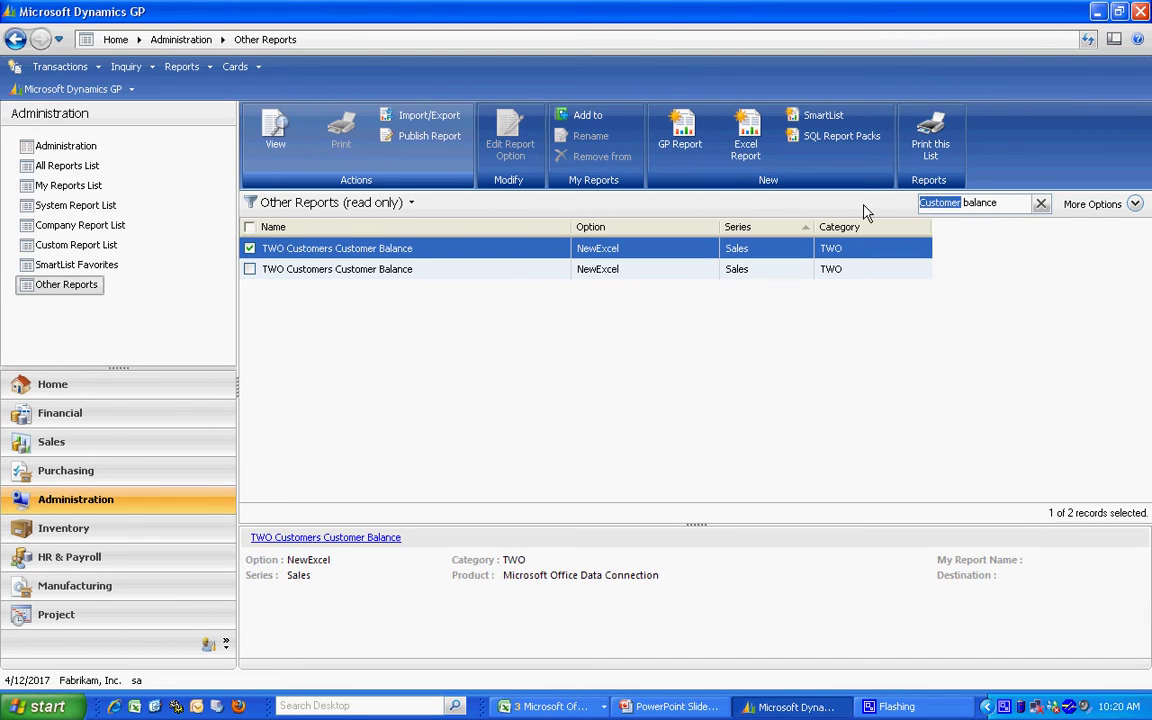
type("vendor")
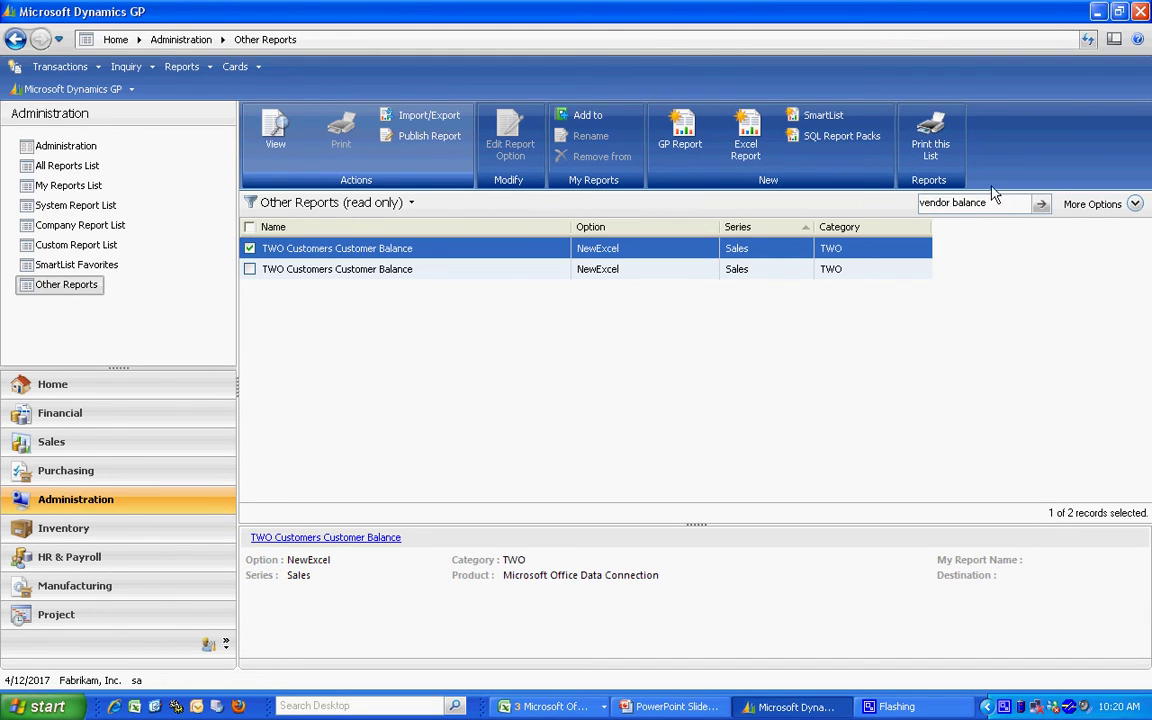
left_click(1041, 204)
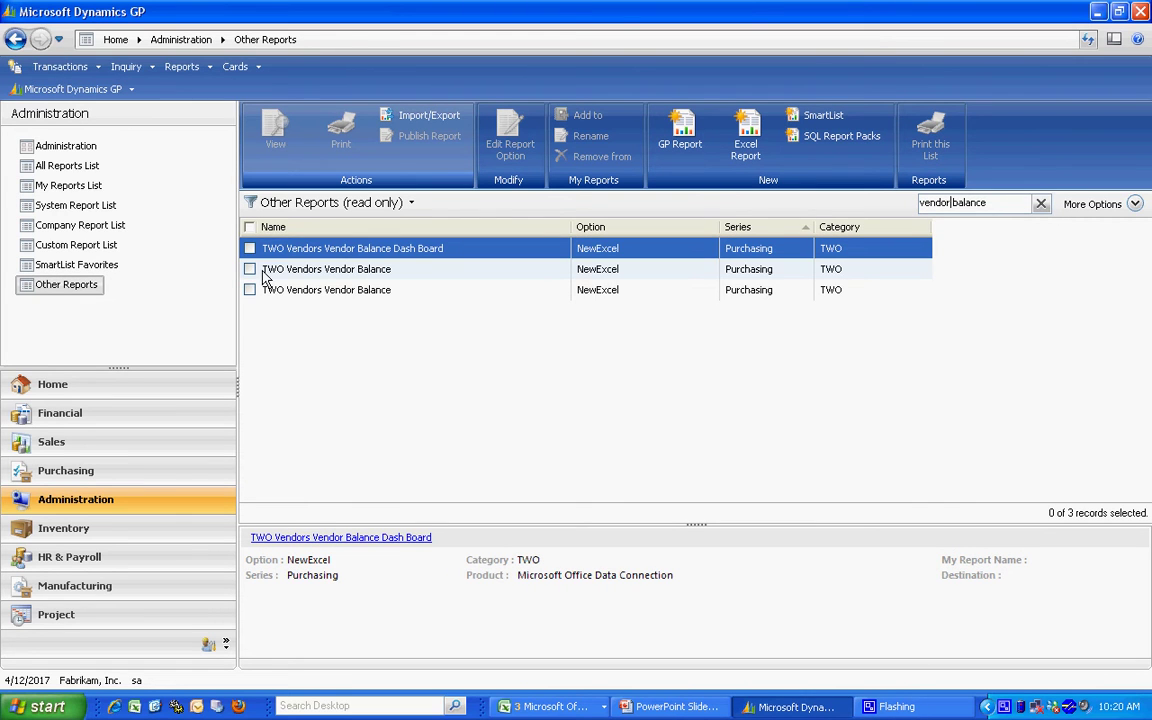
left_click(250, 269)
left_click(275, 130)
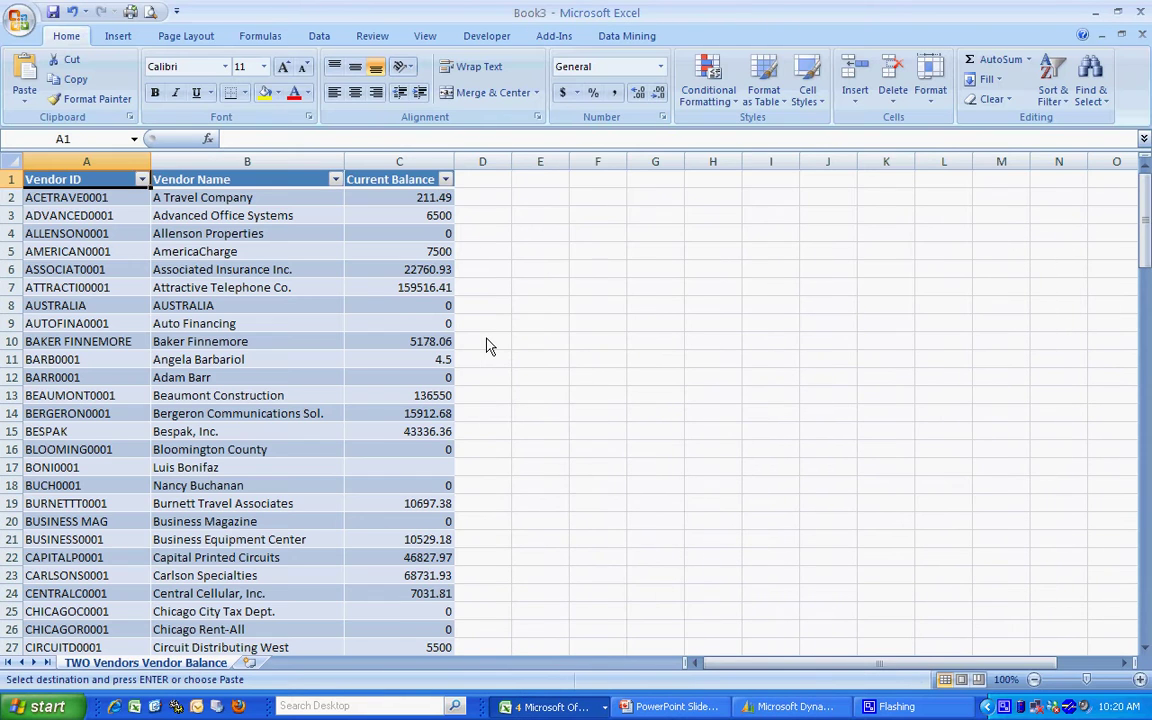
Copy the entire vendor balance sheet into cell A1 of a new sheet in the Dashboard.xlsx workbook
left_click(12, 160)
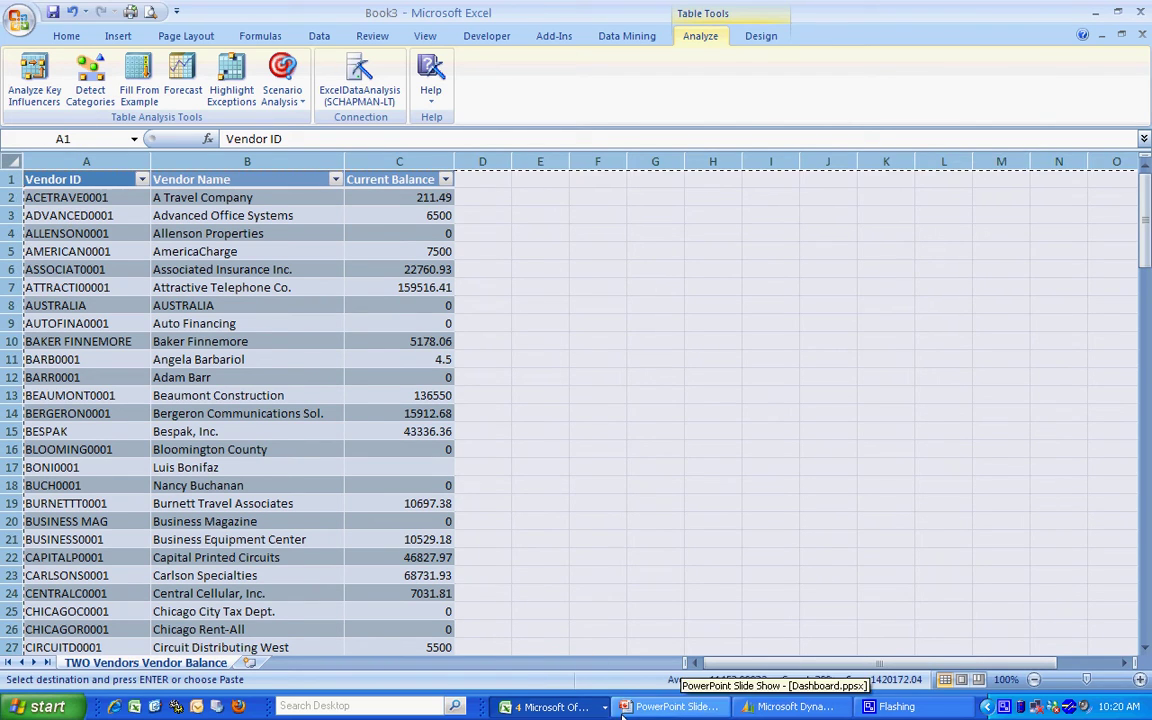
left_click(550, 707)
left_click(540, 678)
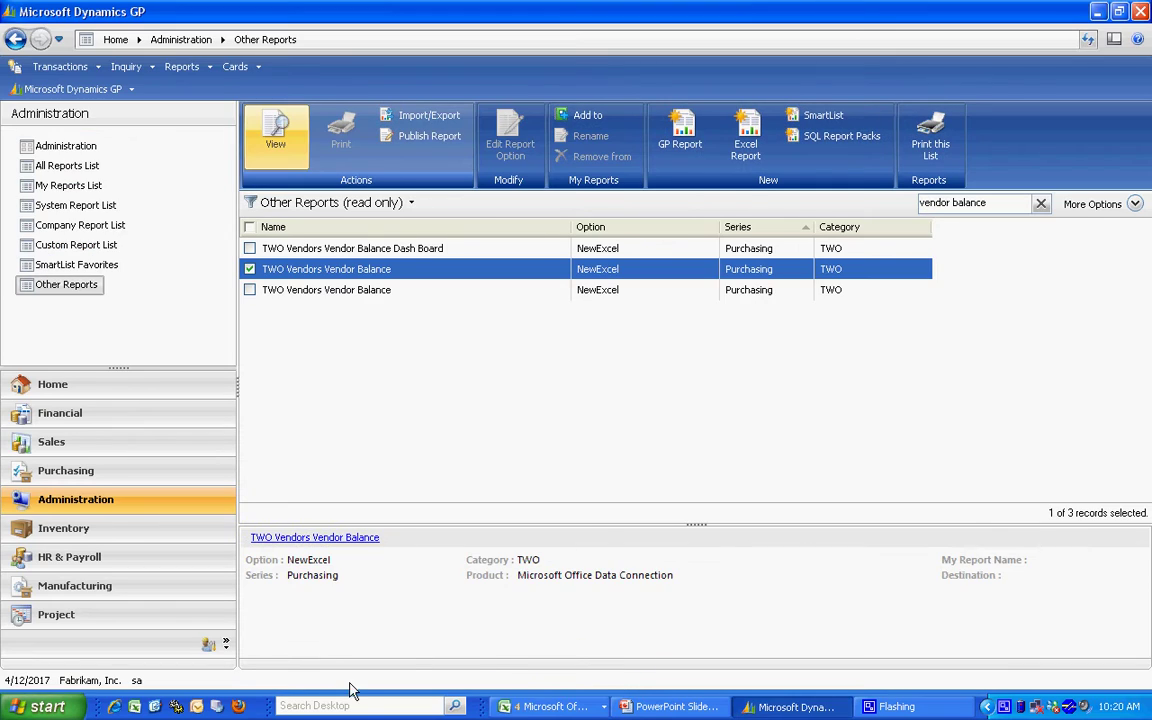
left_click(541, 707)
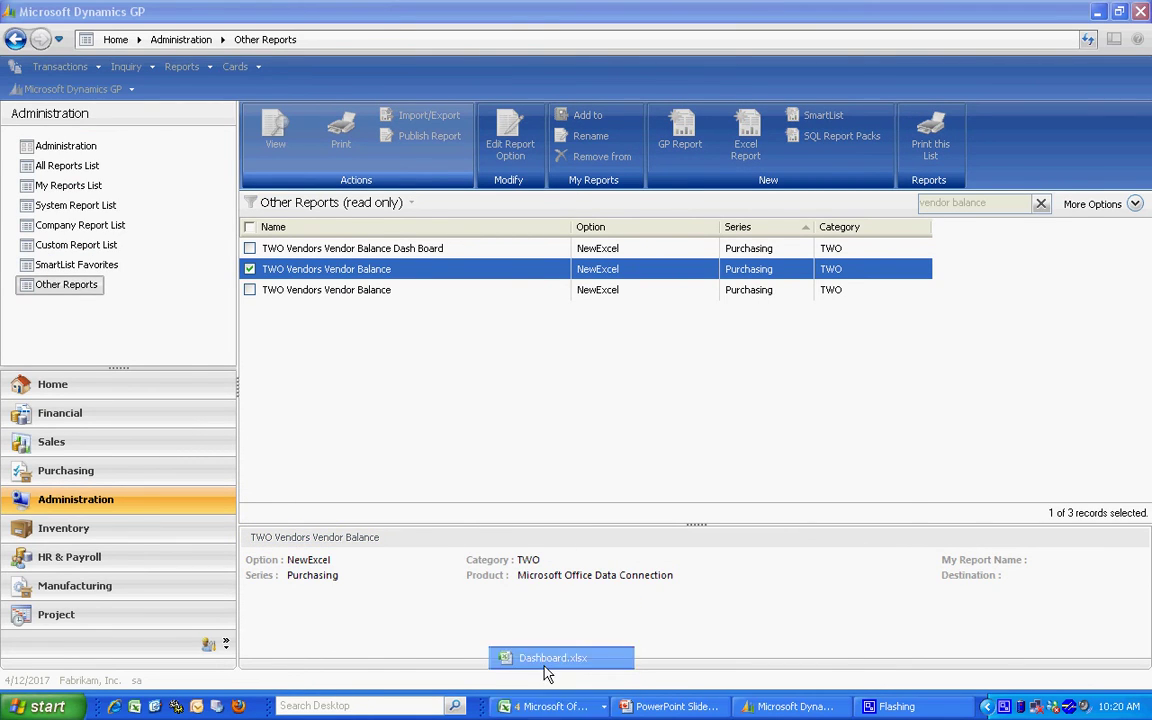
left_click(553, 657)
left_click(424, 663)
left_click(466, 663)
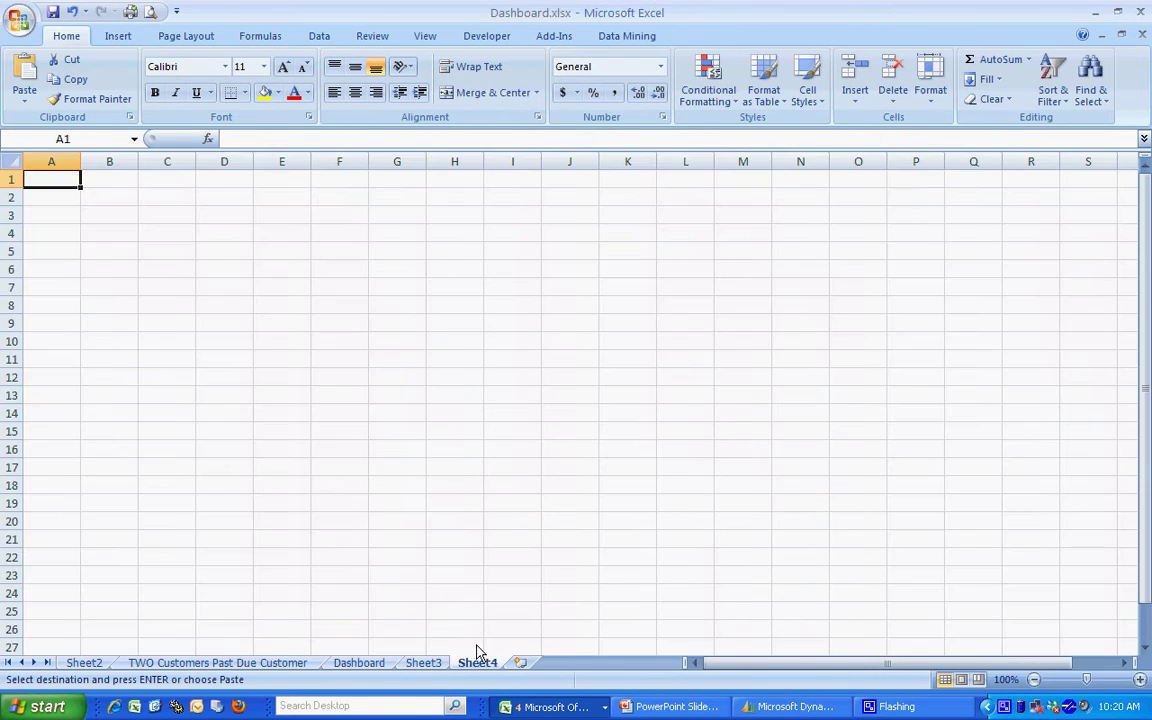
key("ctrl+v")
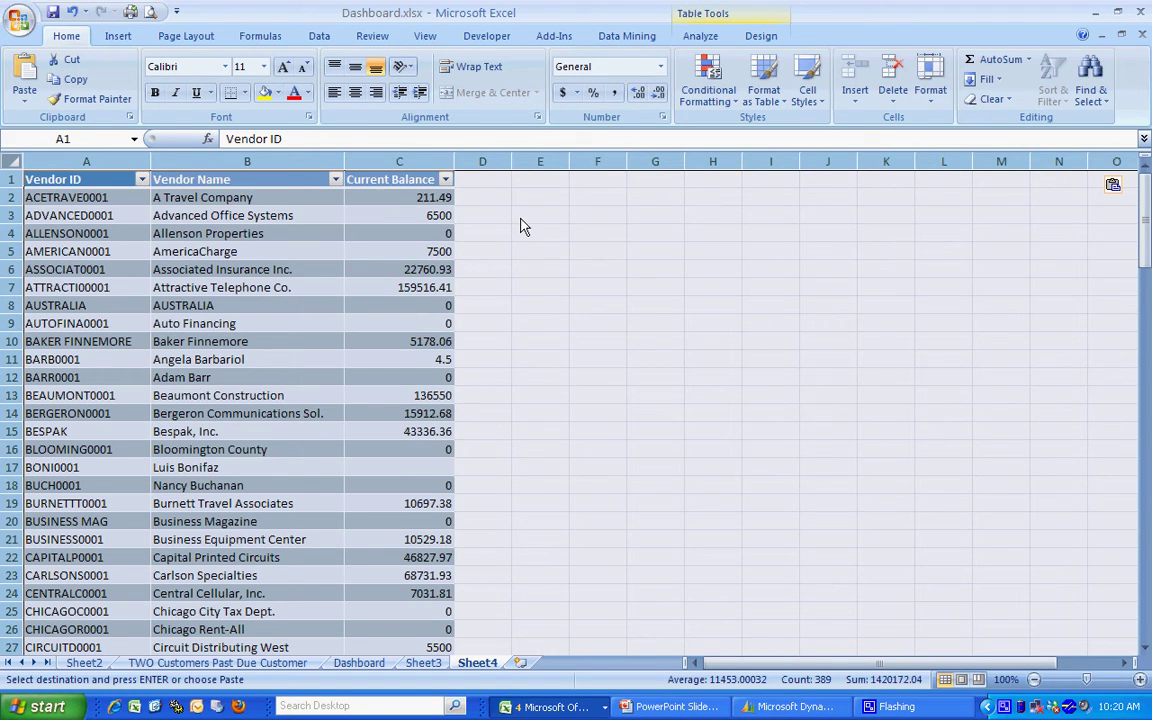
Sort the Current Balance column on Sheet4 from largest to smallest and filter it to the Top 10 items
left_click(446, 180)
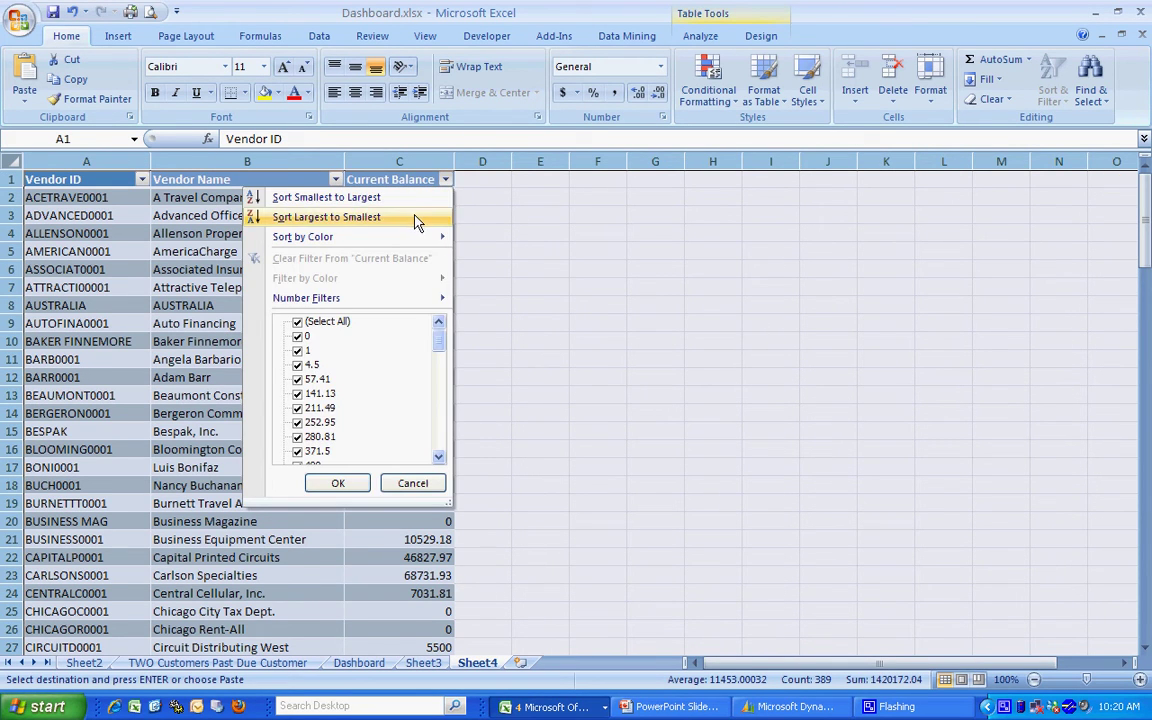
left_click(419, 216)
left_click(446, 180)
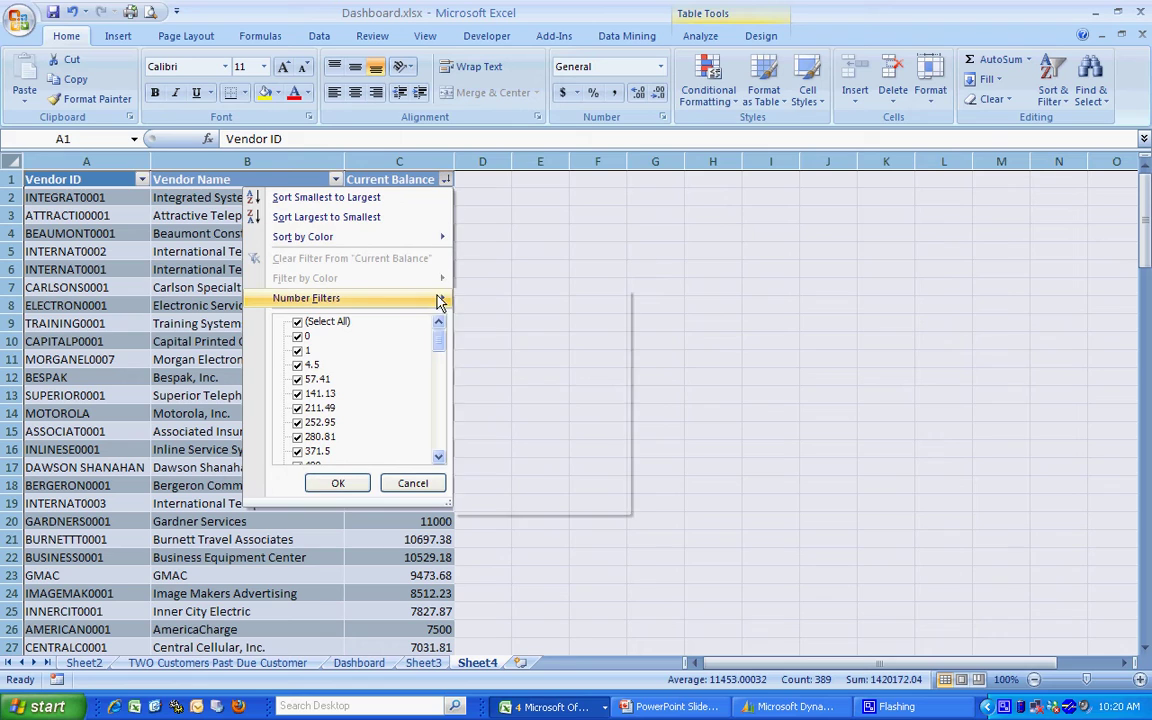
mouse_move(437, 298)
left_click(503, 441)
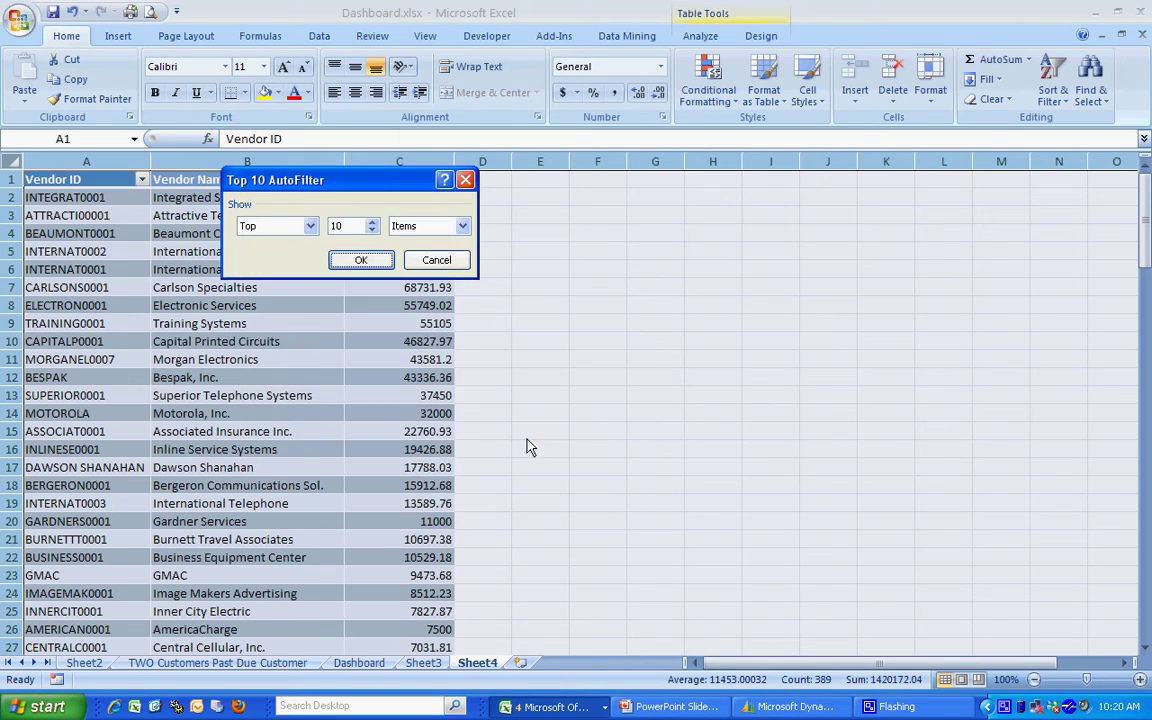
left_click(381, 266)
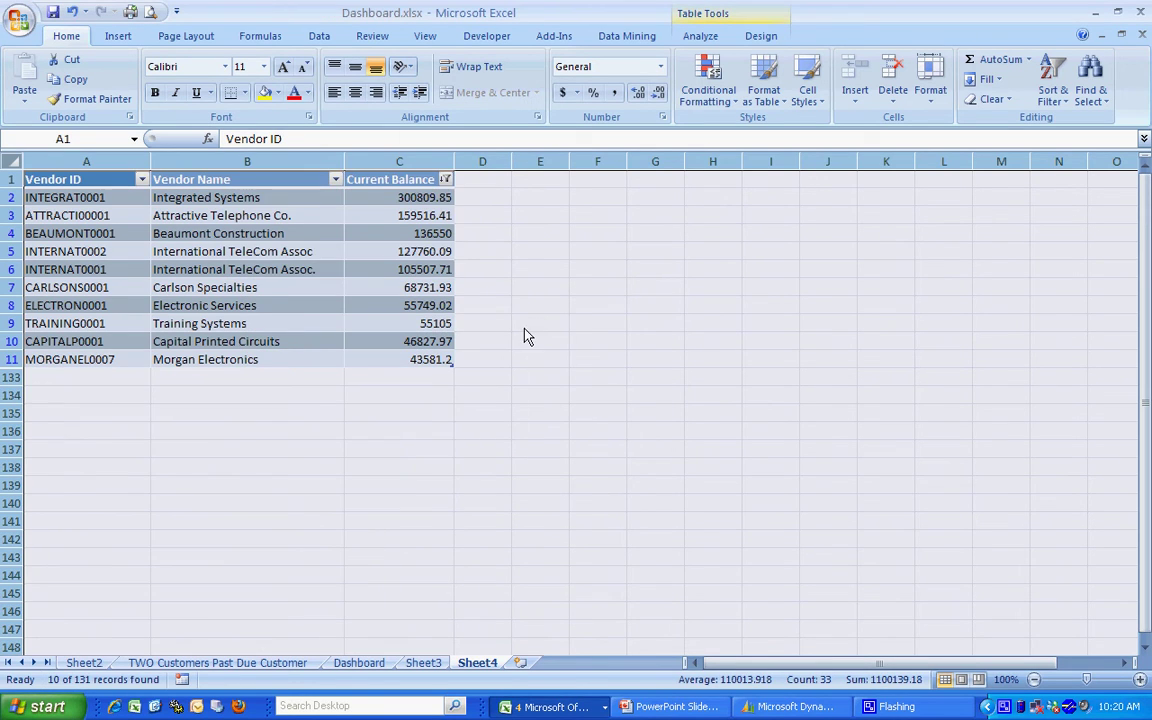
Link cell J17 on the Dashboard sheet to the first vendor ID with the formula =Sheet4!A2
left_click(355, 668)
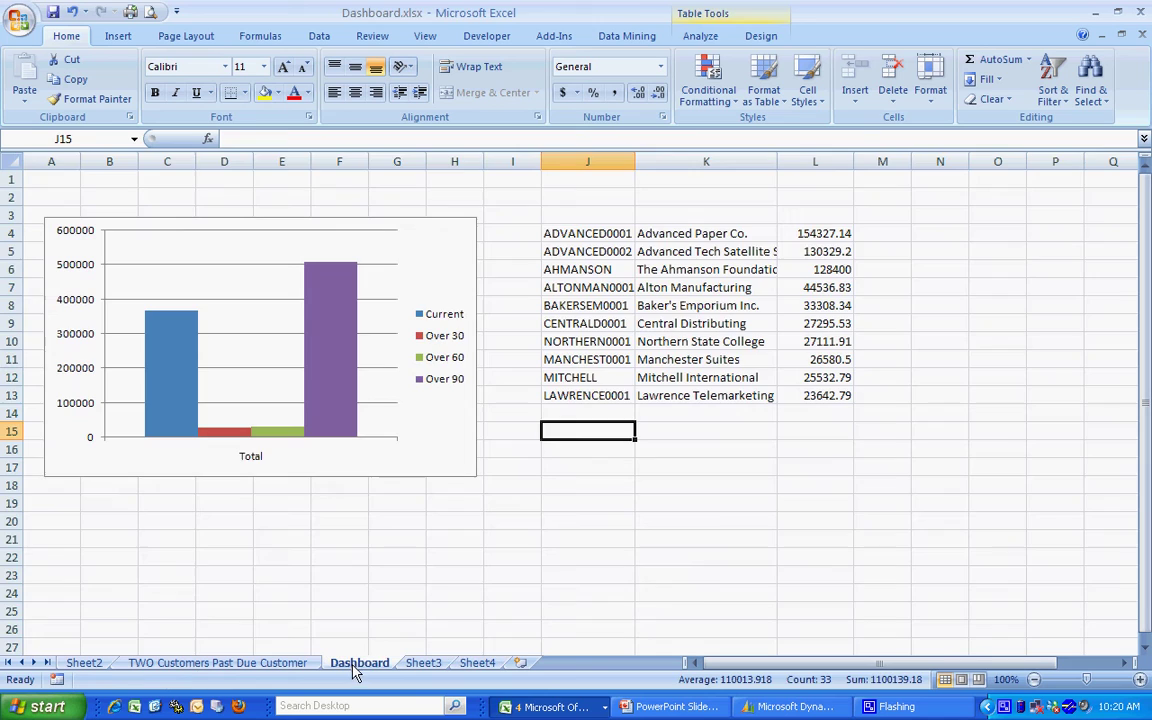
left_click(586, 476)
type("=")
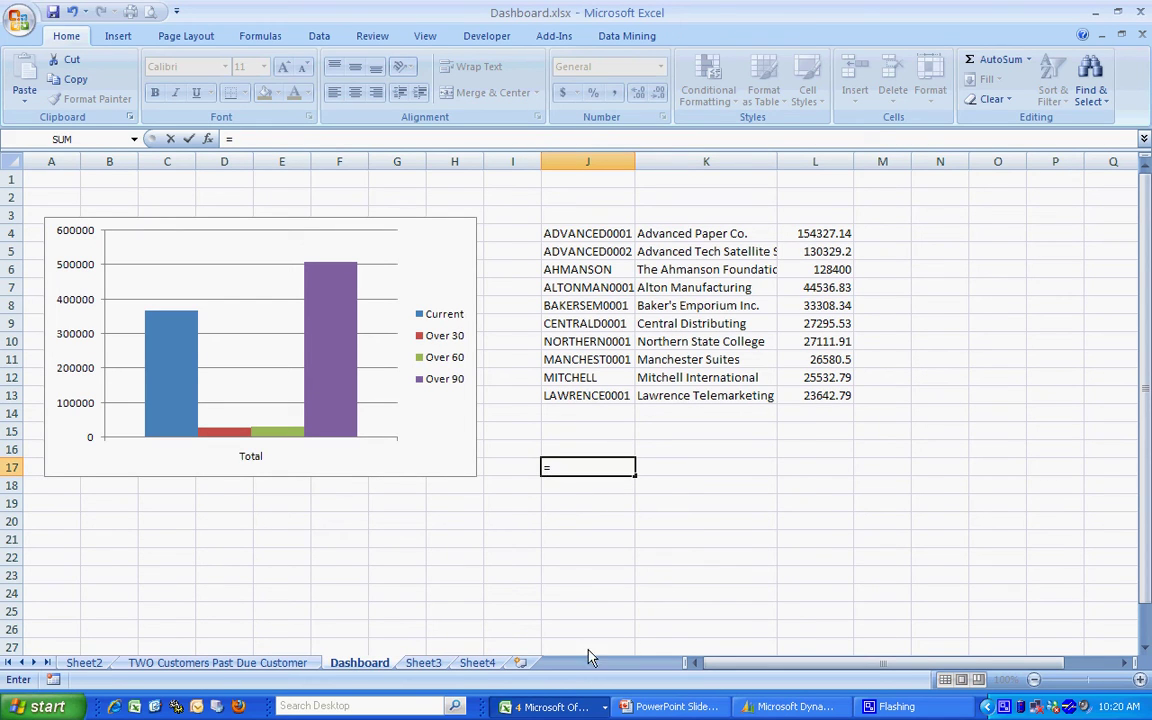
left_click(477, 663)
left_click(104, 199)
key("Return")
Copy the formula in J17 into the range J17:L26 to bring in all ten vendors with names and balances
left_click(594, 478)
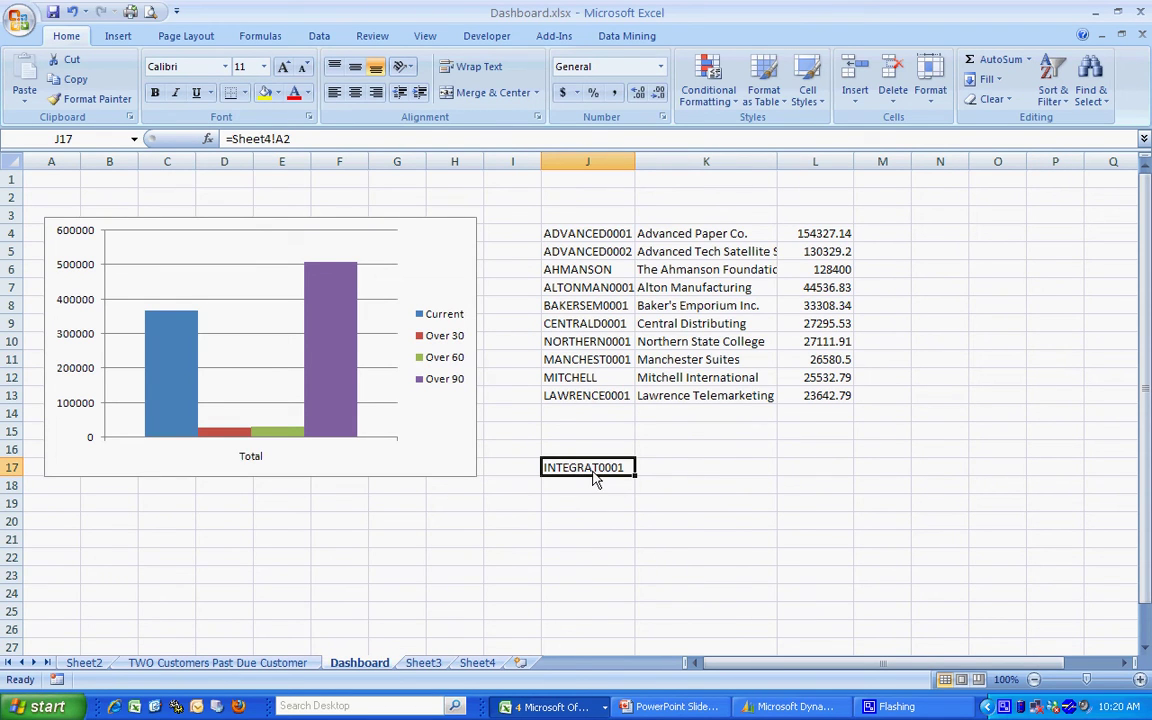
key("ctrl+c")
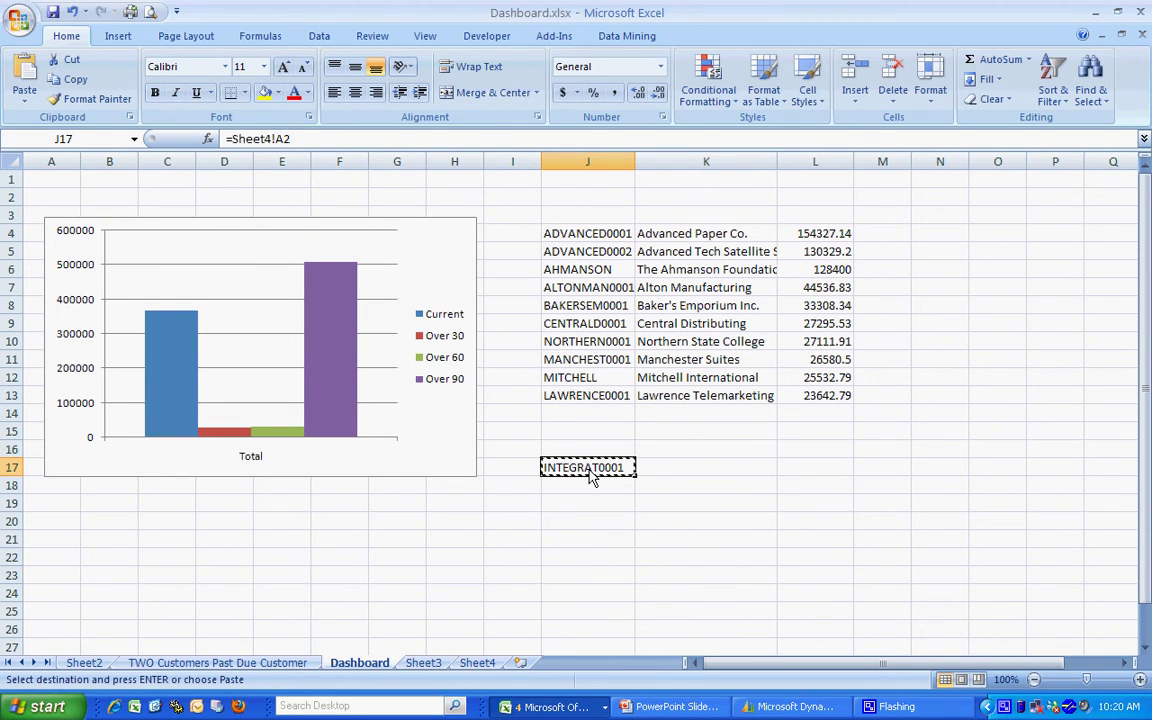
left_click_drag(590, 485, 793, 642)
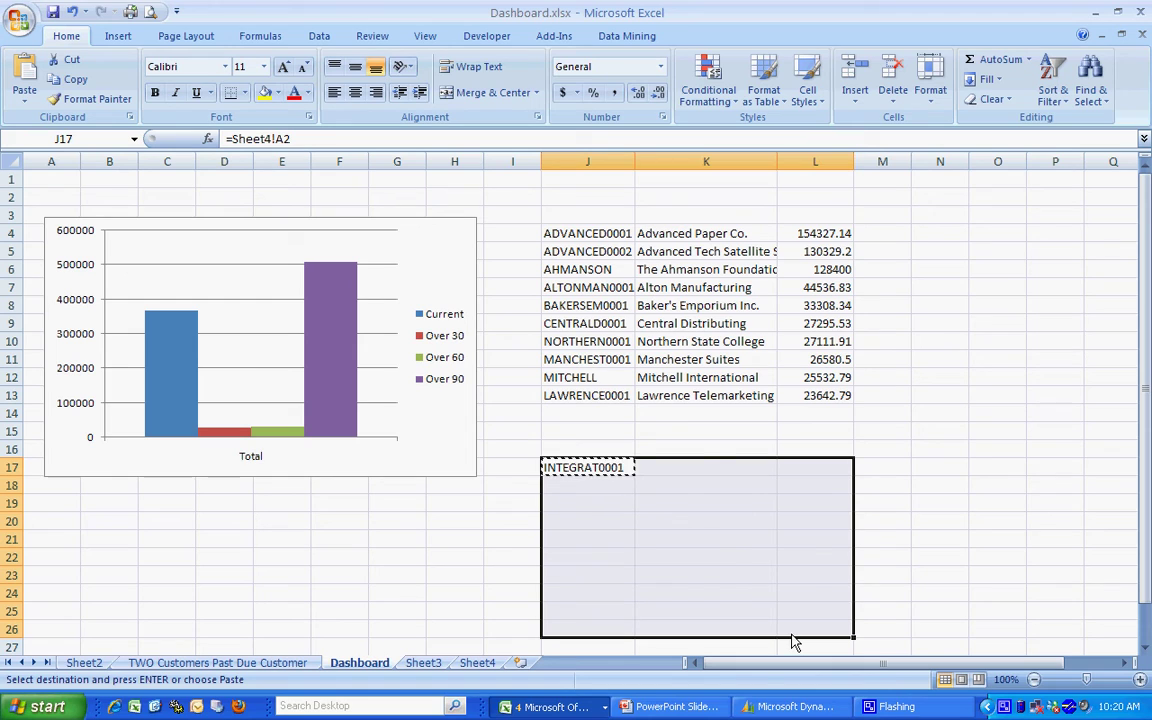
key("ctrl+v")
Format column L on the Dashboard sheet with the comma style and one decimal place
left_click(815, 161)
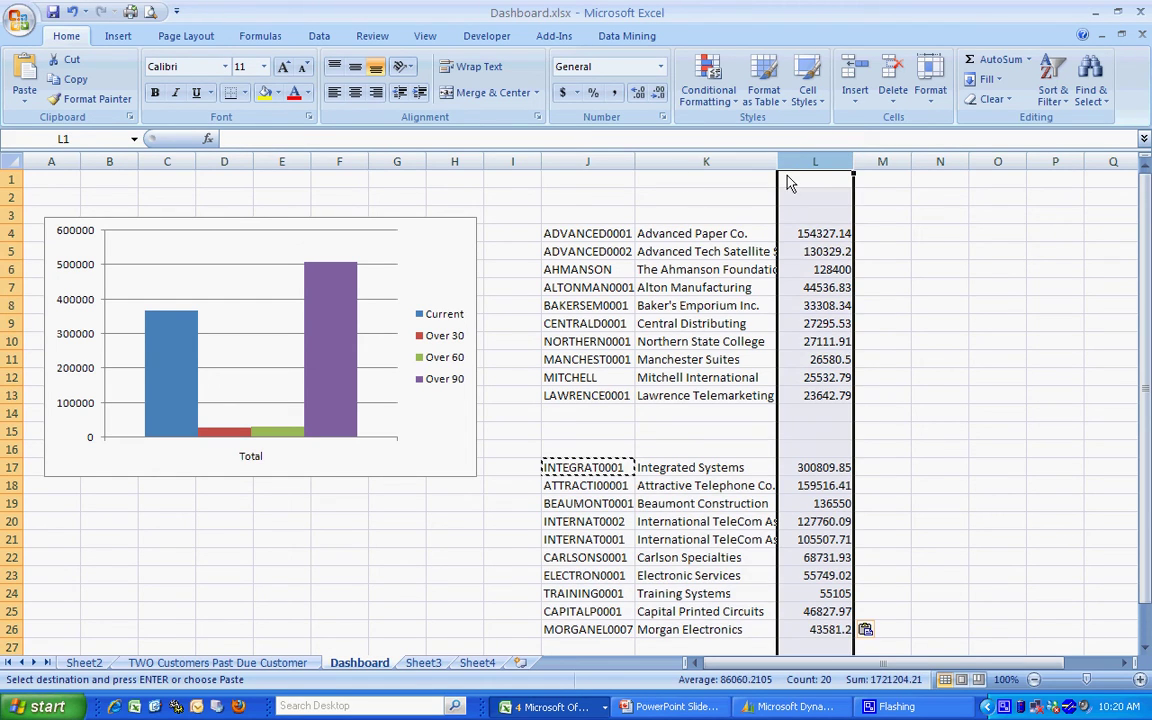
left_click(614, 92)
left_click(659, 92)
Enter the heading "Top Receivable" in J2 and the heading "Top Payables" in J15
left_click(578, 199)
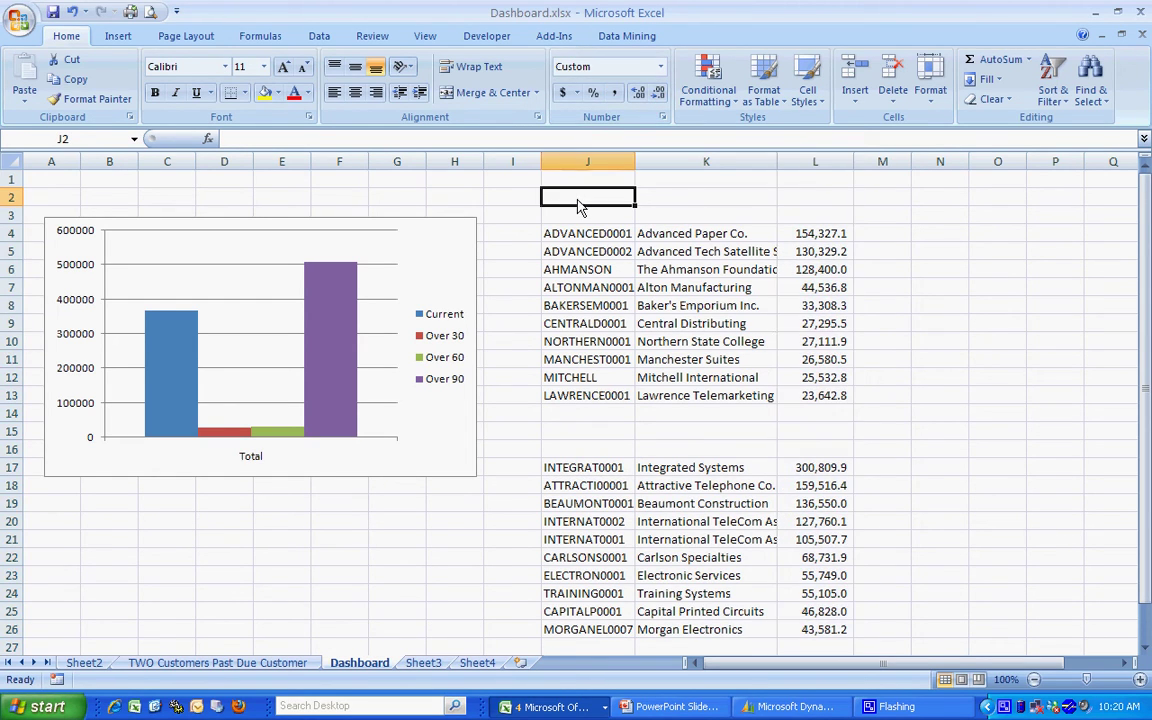
type("T")
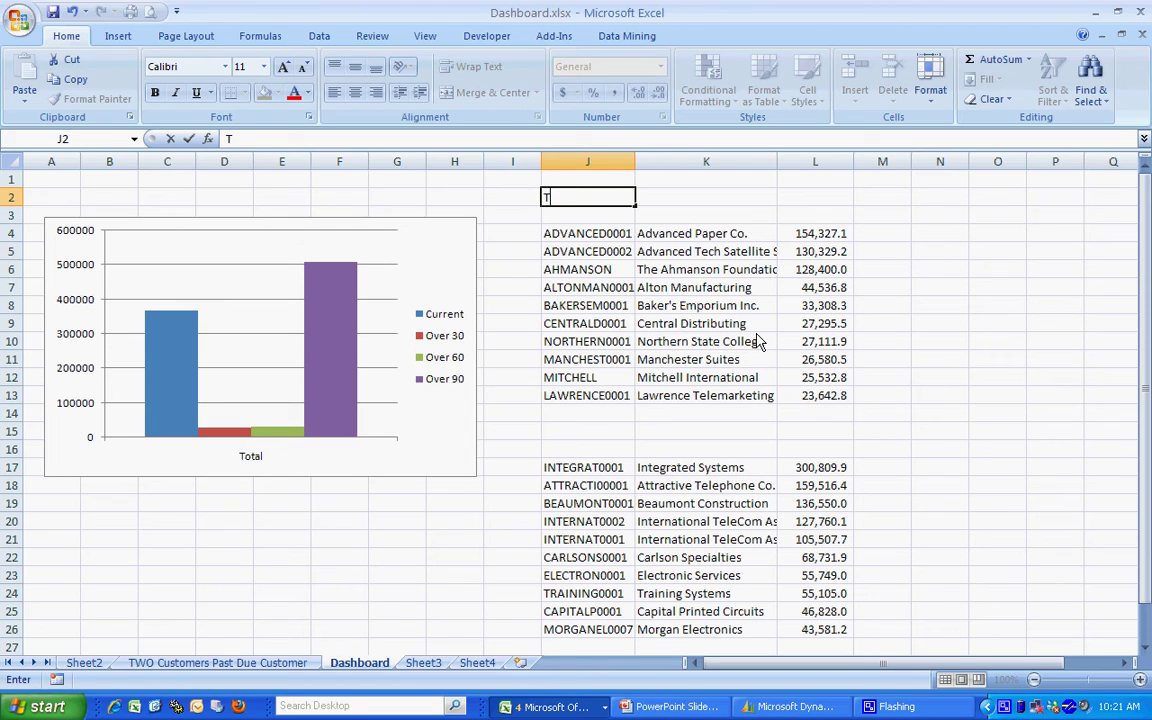
type("op Receivable")
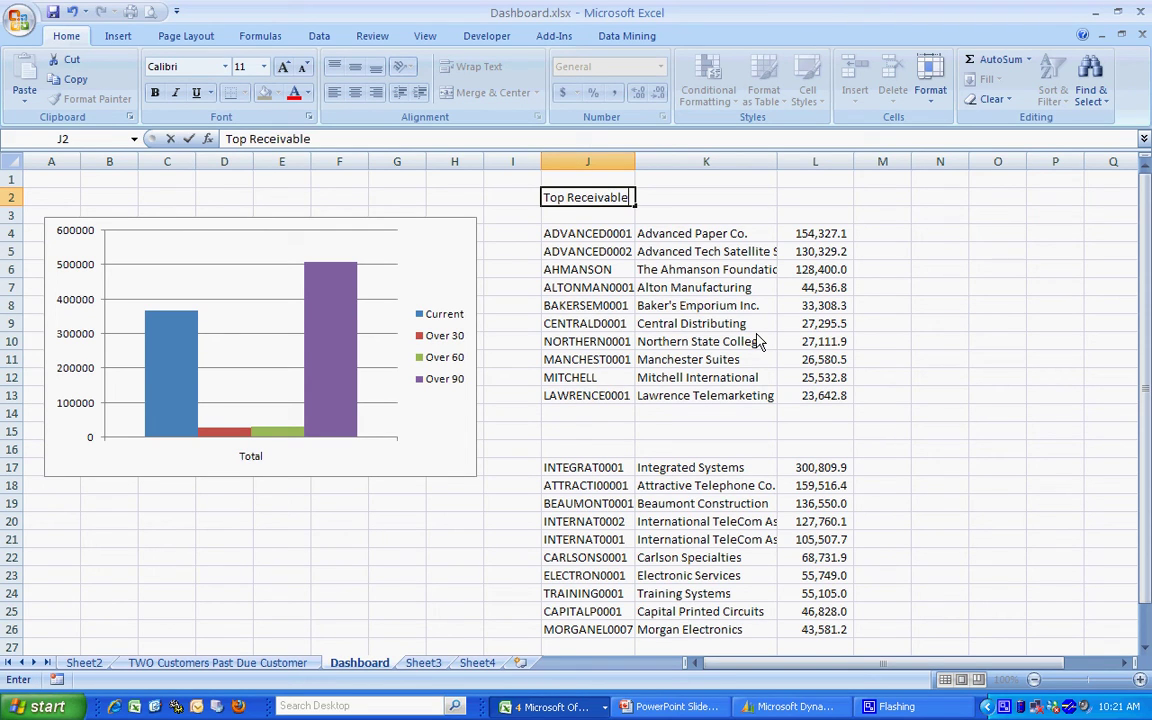
left_click(594, 446)
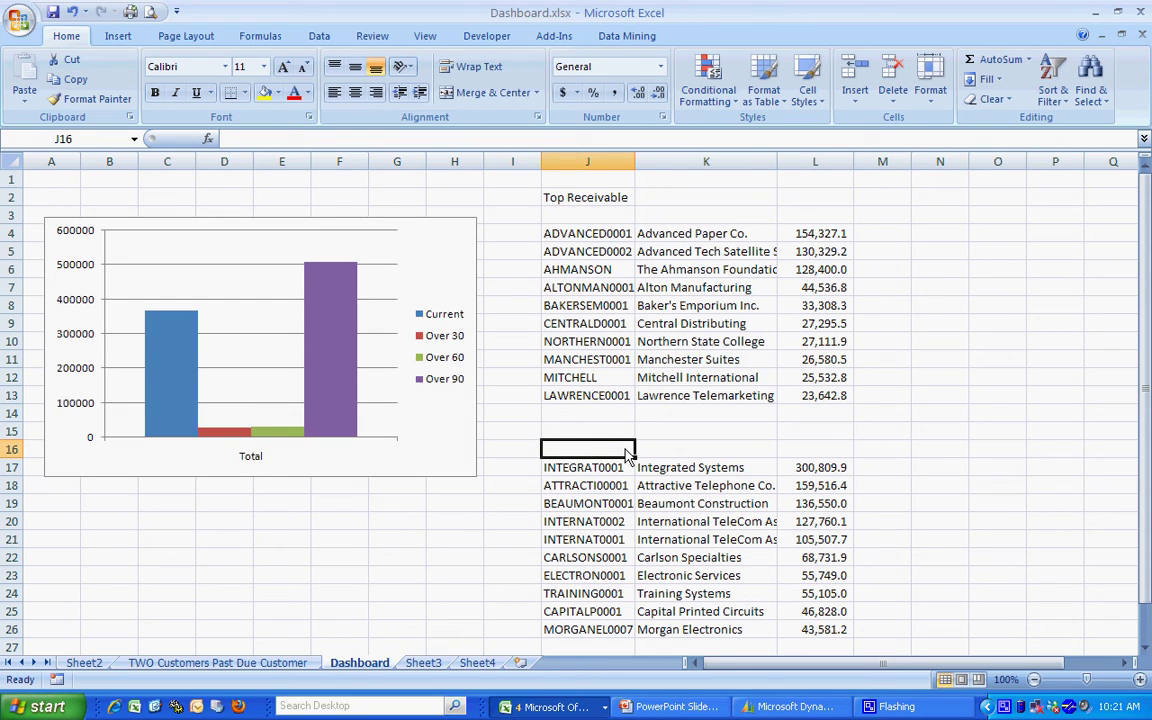
left_click(603, 438)
type("Top")
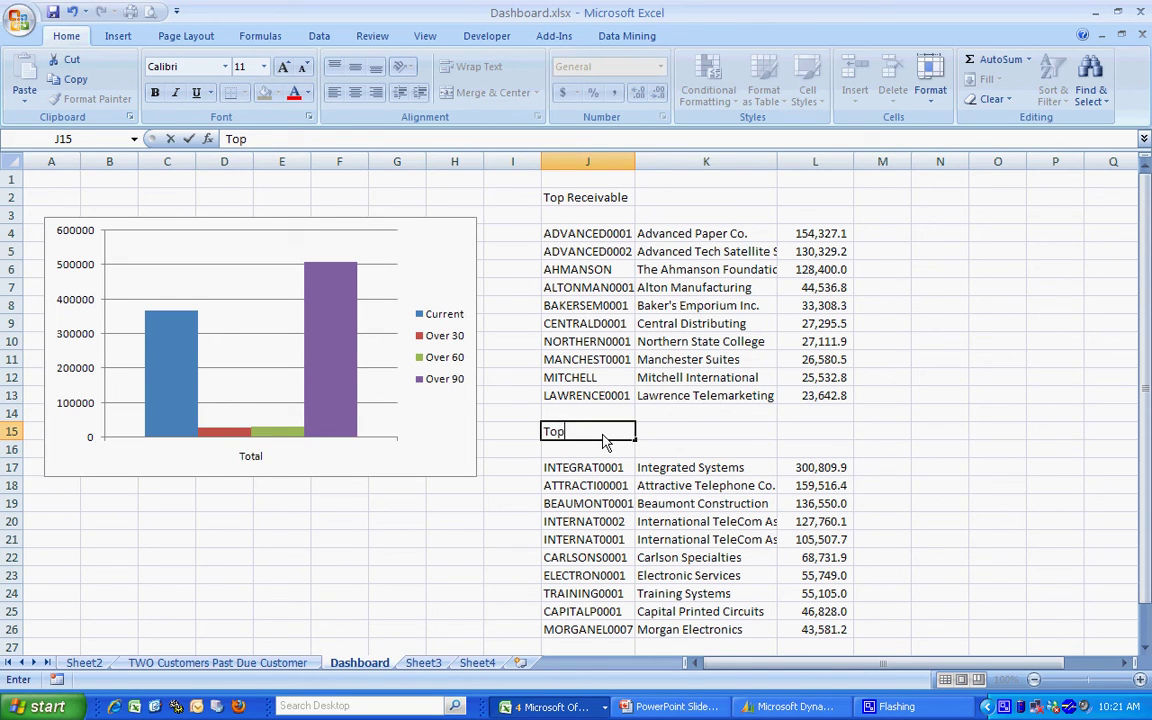
type(" Payables")
left_click(645, 450)
Format the vendor list in J17:L26 as a table with the dark blue style, without marking existing headers
left_click_drag(565, 470, 818, 625)
left_click(763, 86)
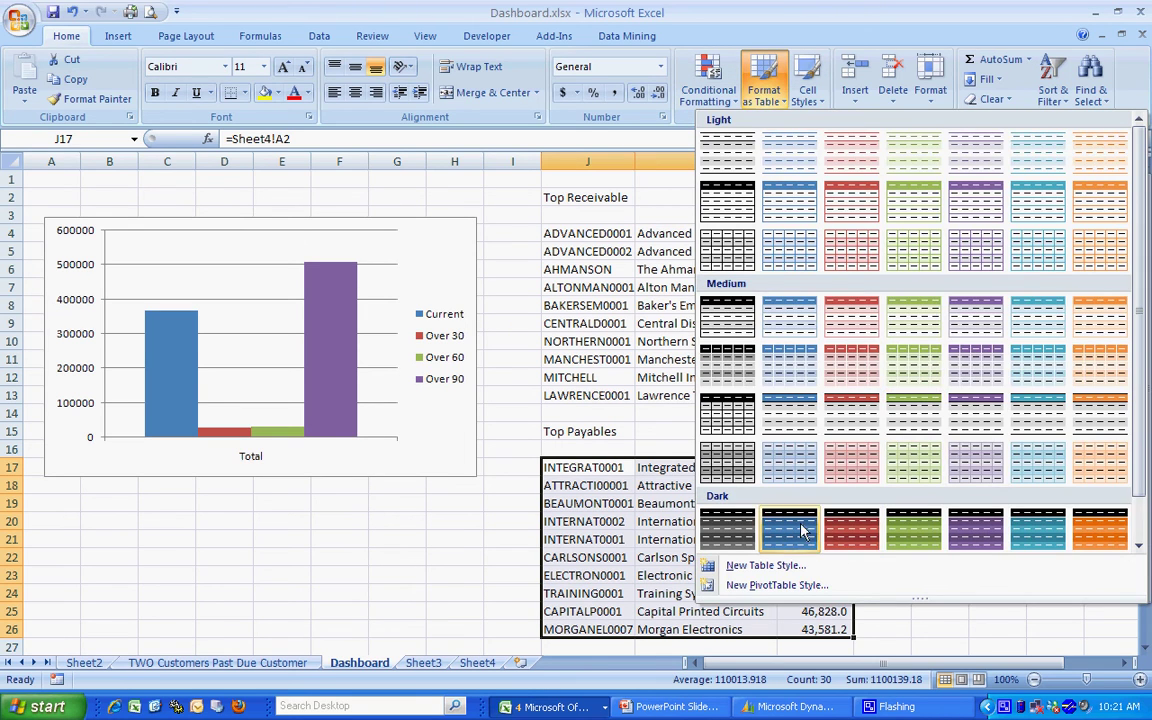
left_click(836, 524)
left_click(336, 270)
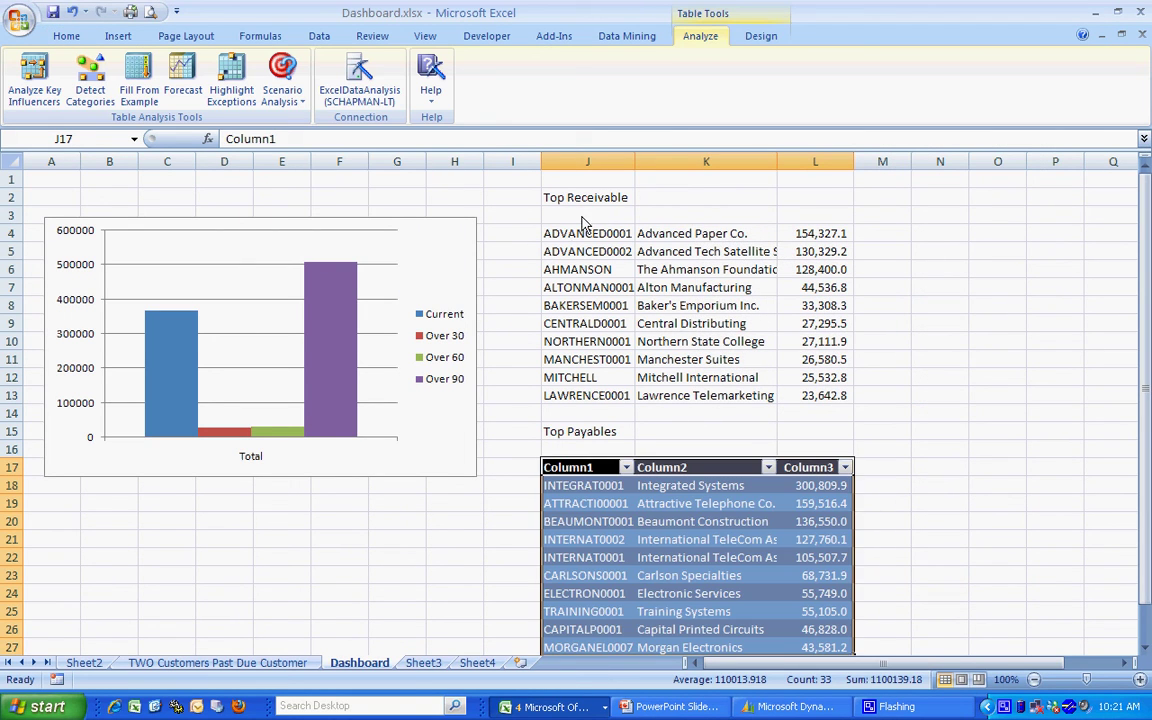
Format the customer list in J4:L13 as a table with the matching dark blue style, without marking existing headers
left_click_drag(548, 232, 810, 392)
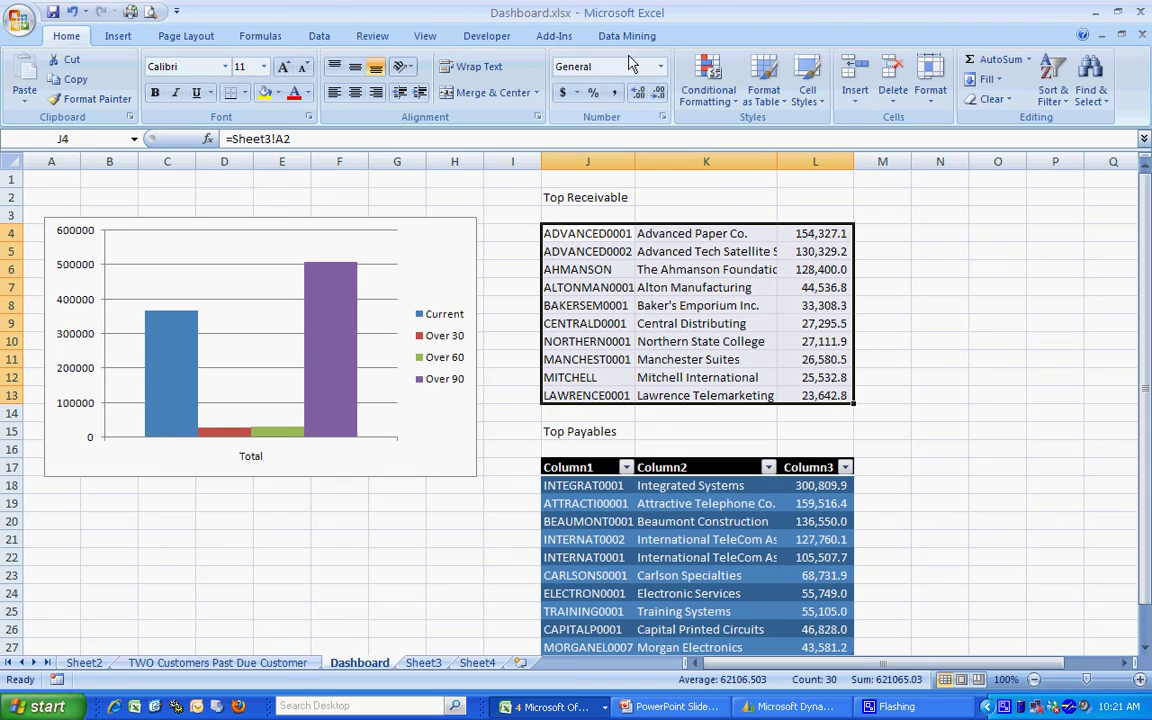
left_click(770, 88)
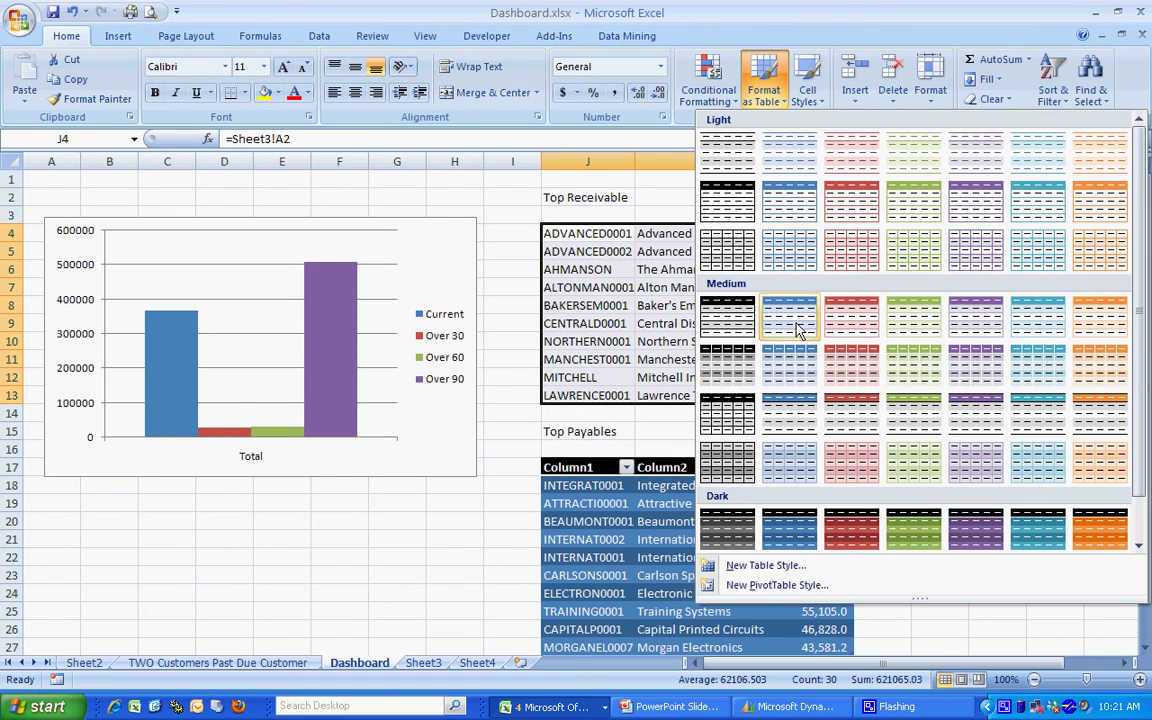
left_click(727, 460)
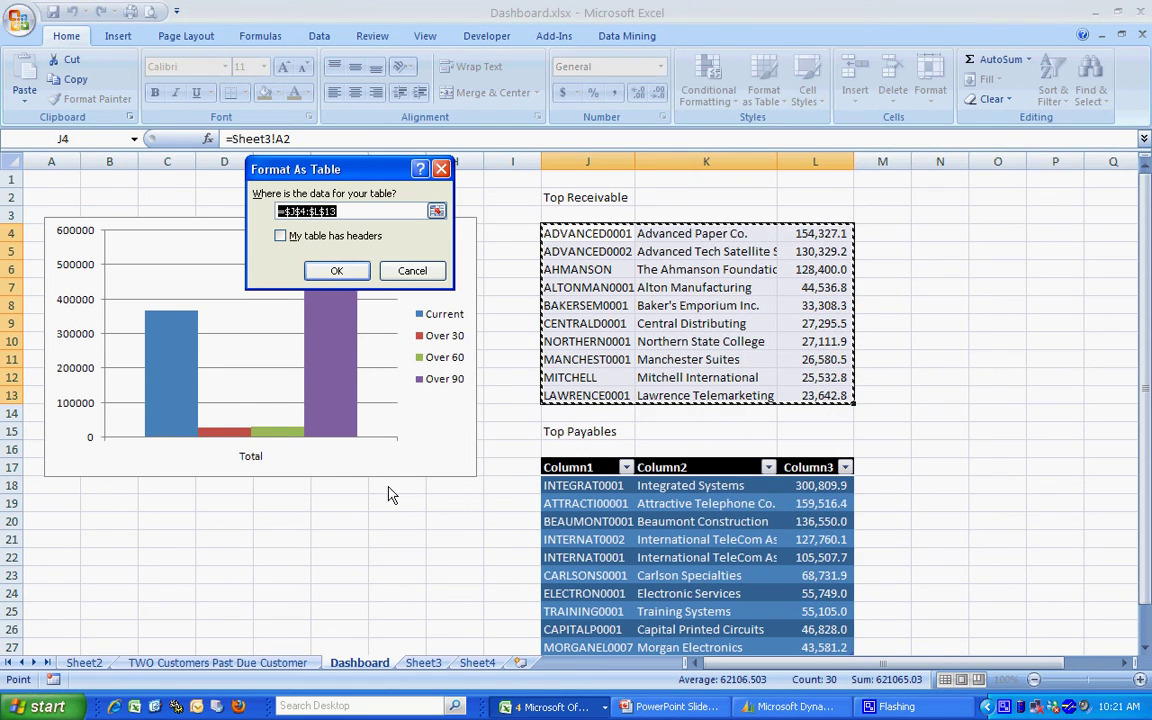
left_click(312, 277)
left_click(397, 569)
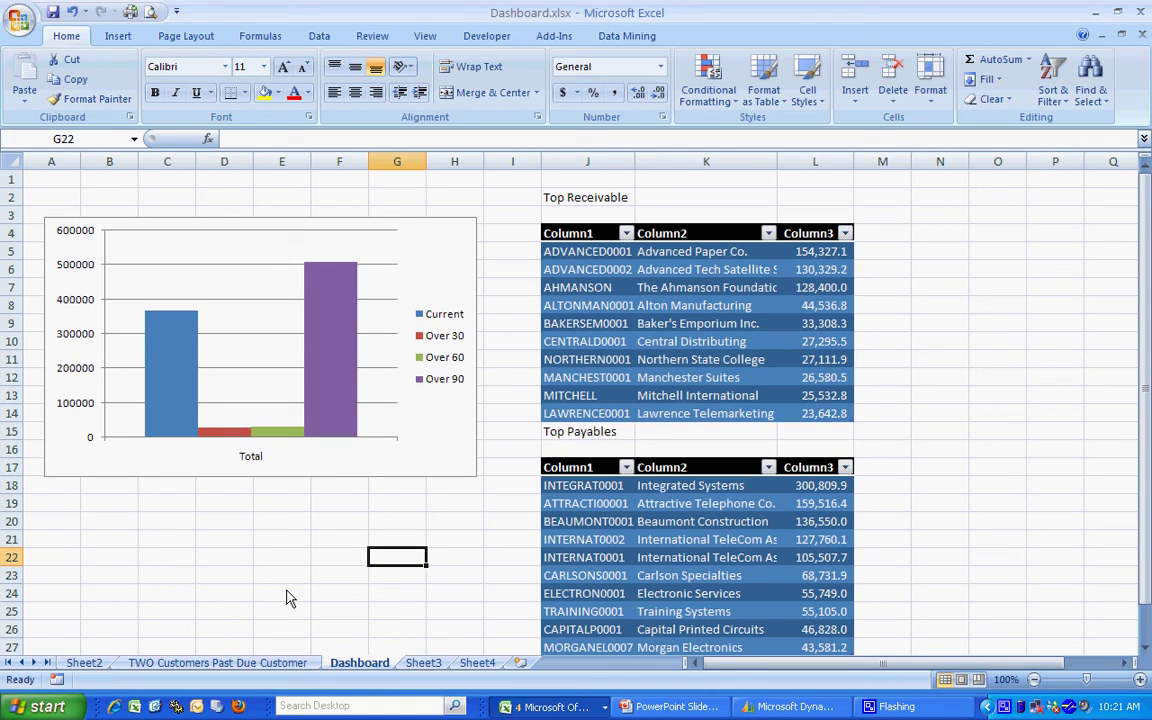
Review the list of workbook connections and refresh all of the workbook's data
left_click(319, 36)
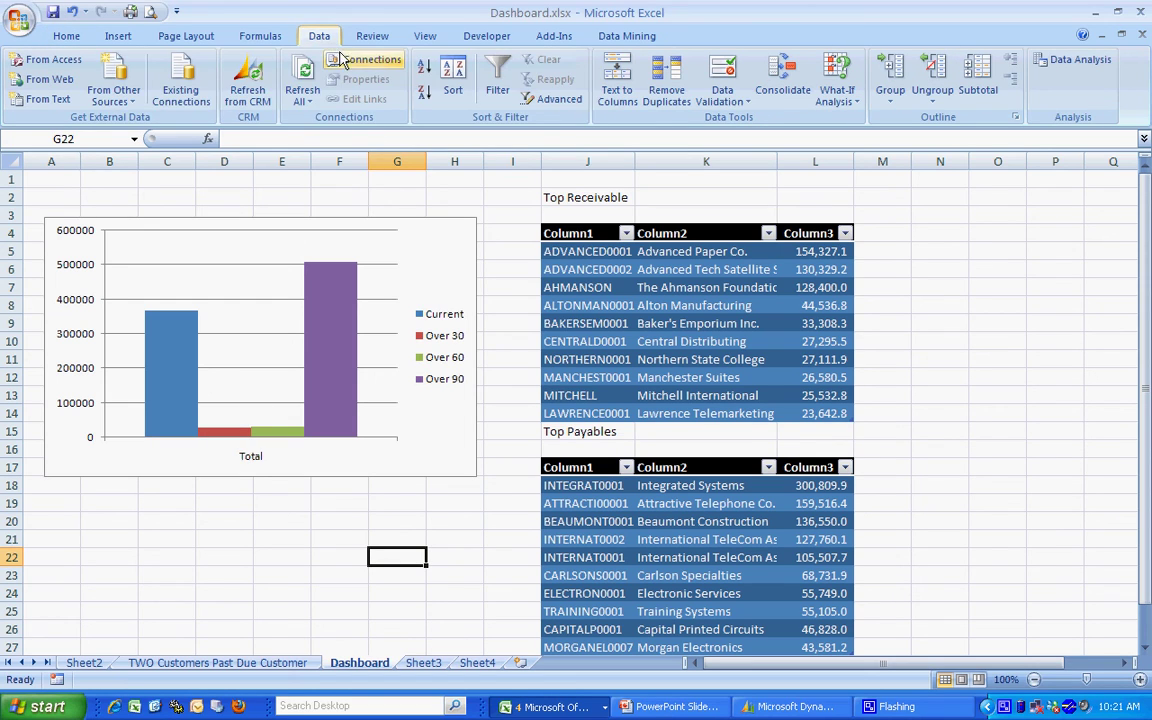
left_click(340, 60)
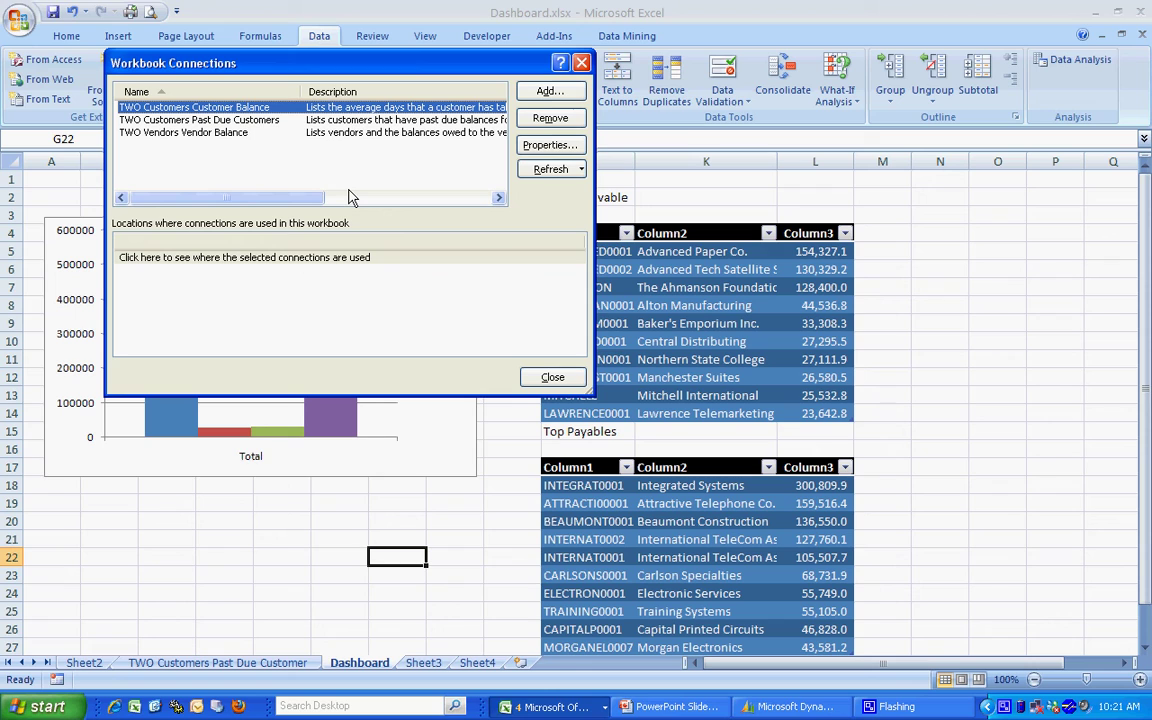
left_click(551, 377)
left_click(305, 90)
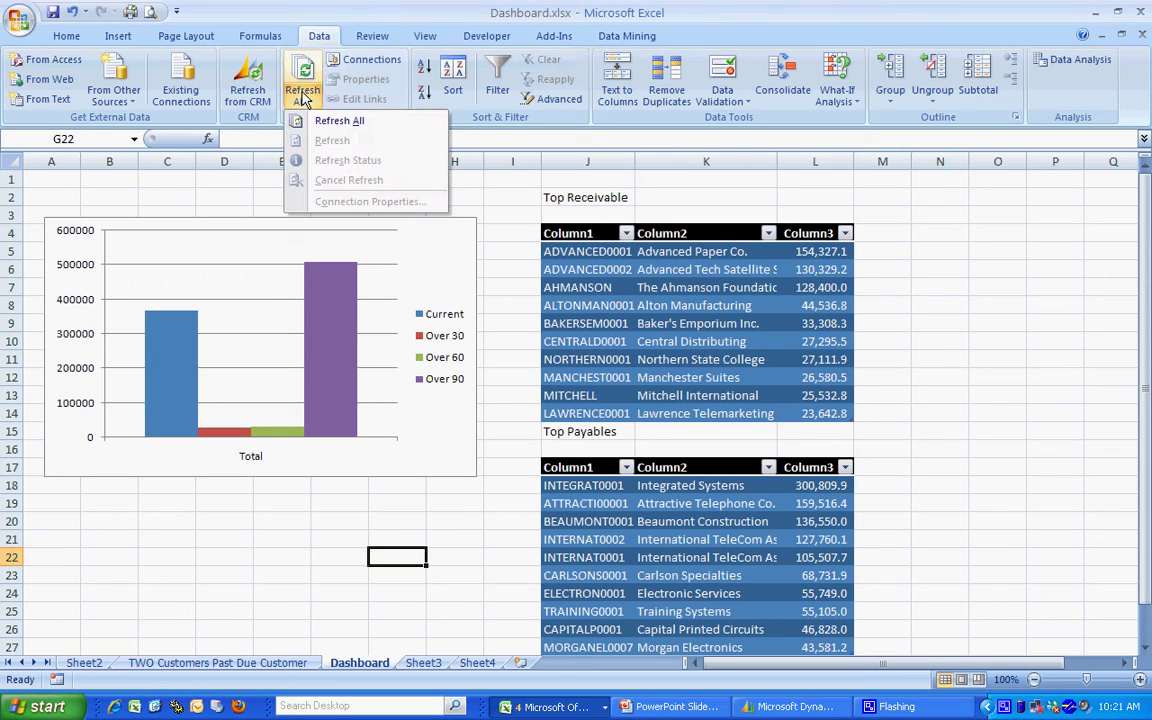
left_click(322, 119)
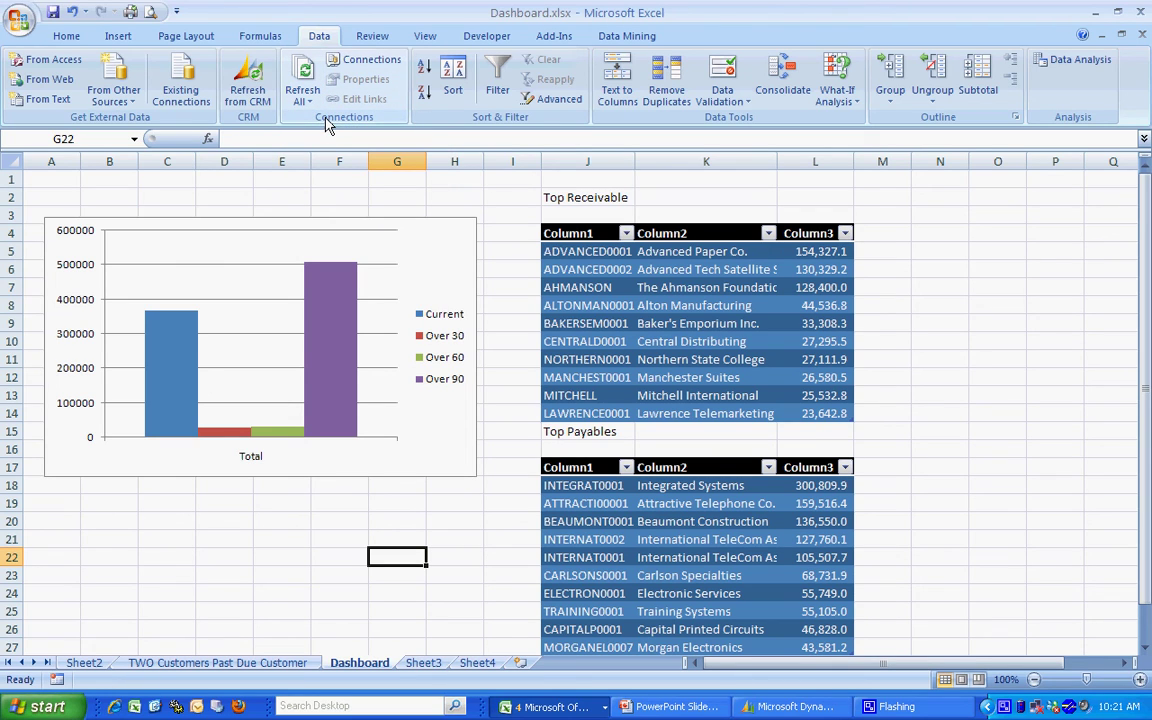